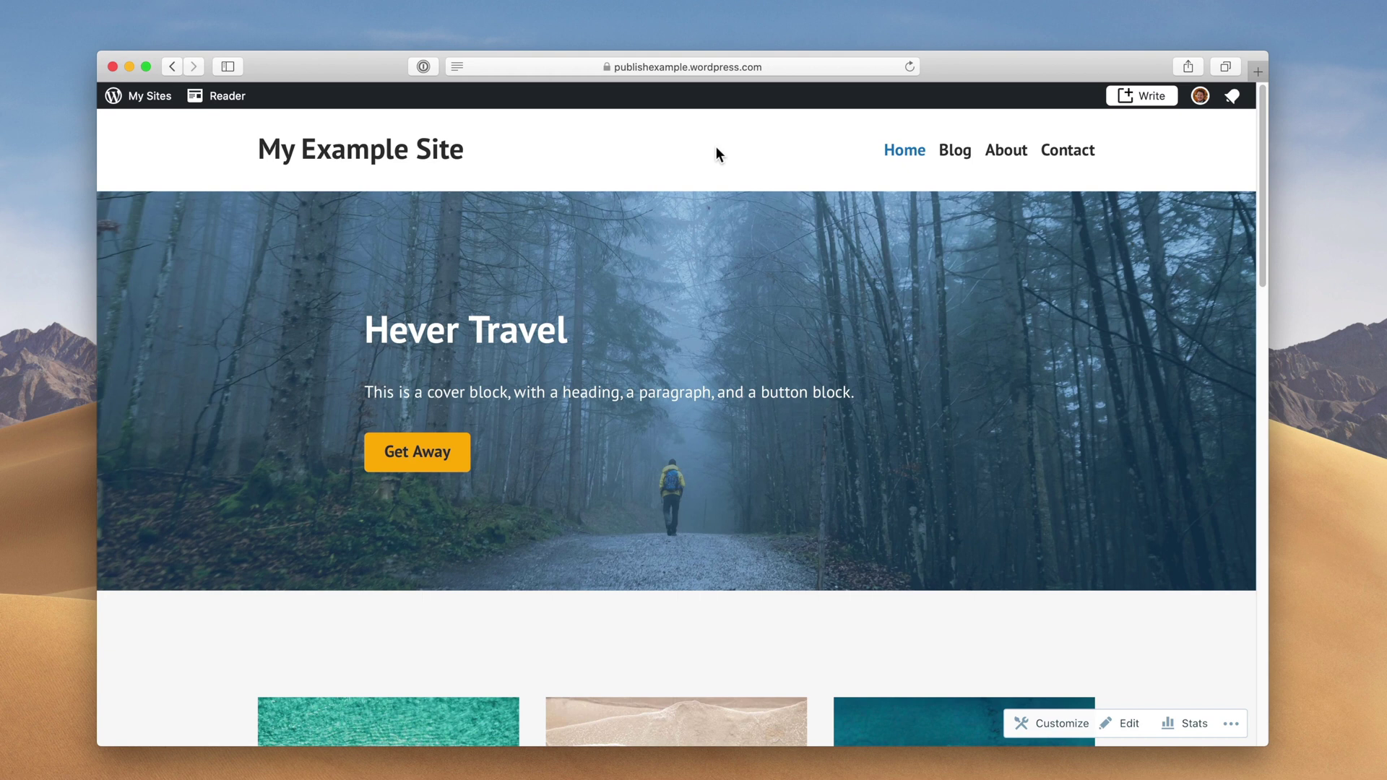
Step: Browse the live site's About page, then open and scroll the blog's Example Post
scroll(604, 556, "down", 3)
scroll(604, 557, "up", 3)
left_click(1007, 150)
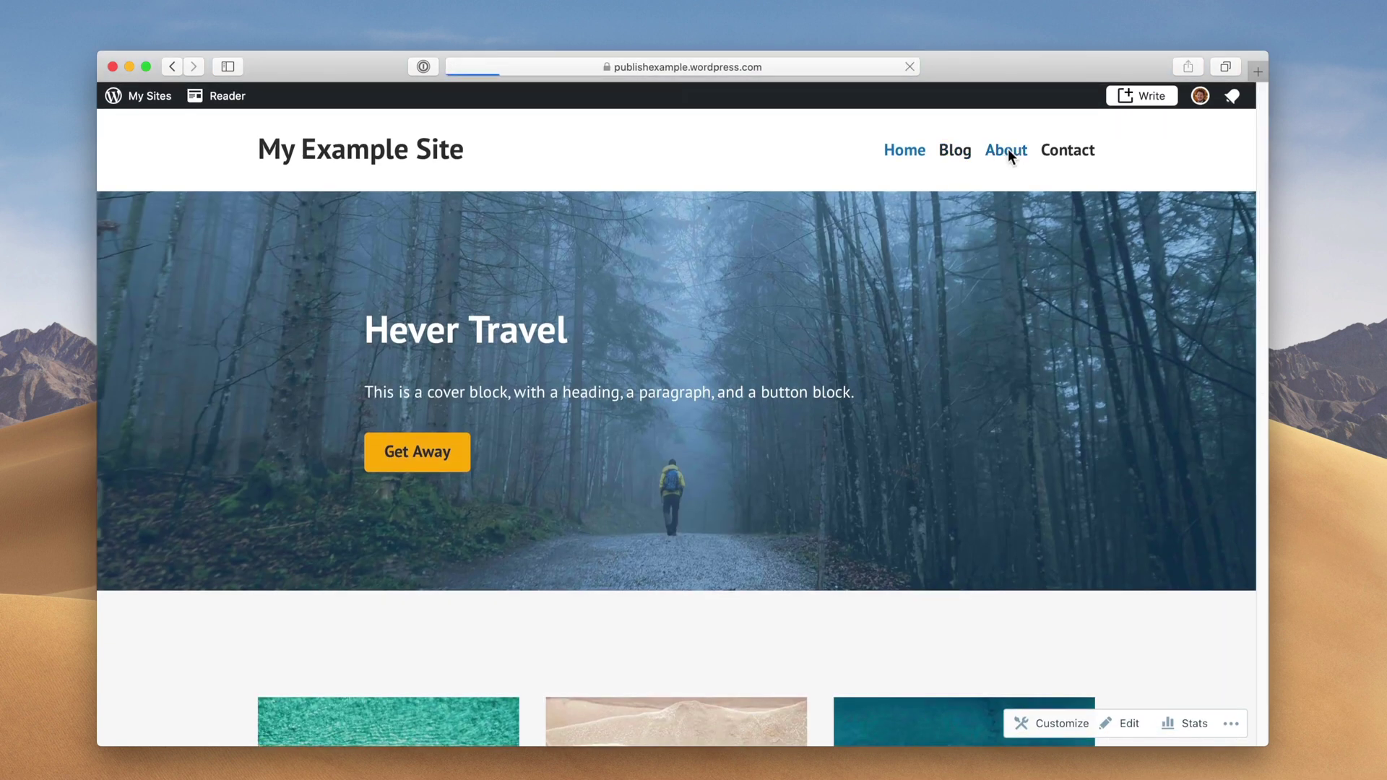
scroll(892, 352, "down", 5)
scroll(890, 352, "up", 5)
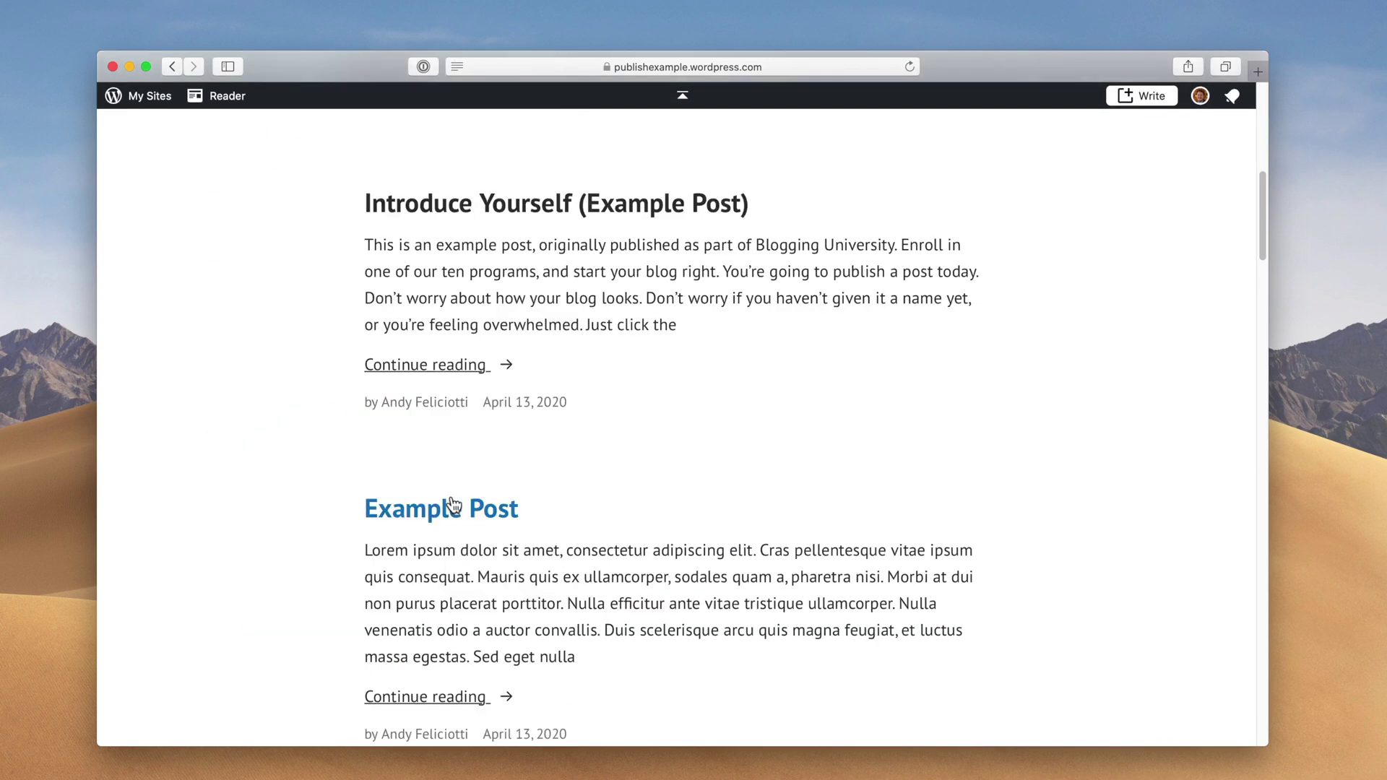
left_click(458, 505)
scroll(851, 476, "down", 11)
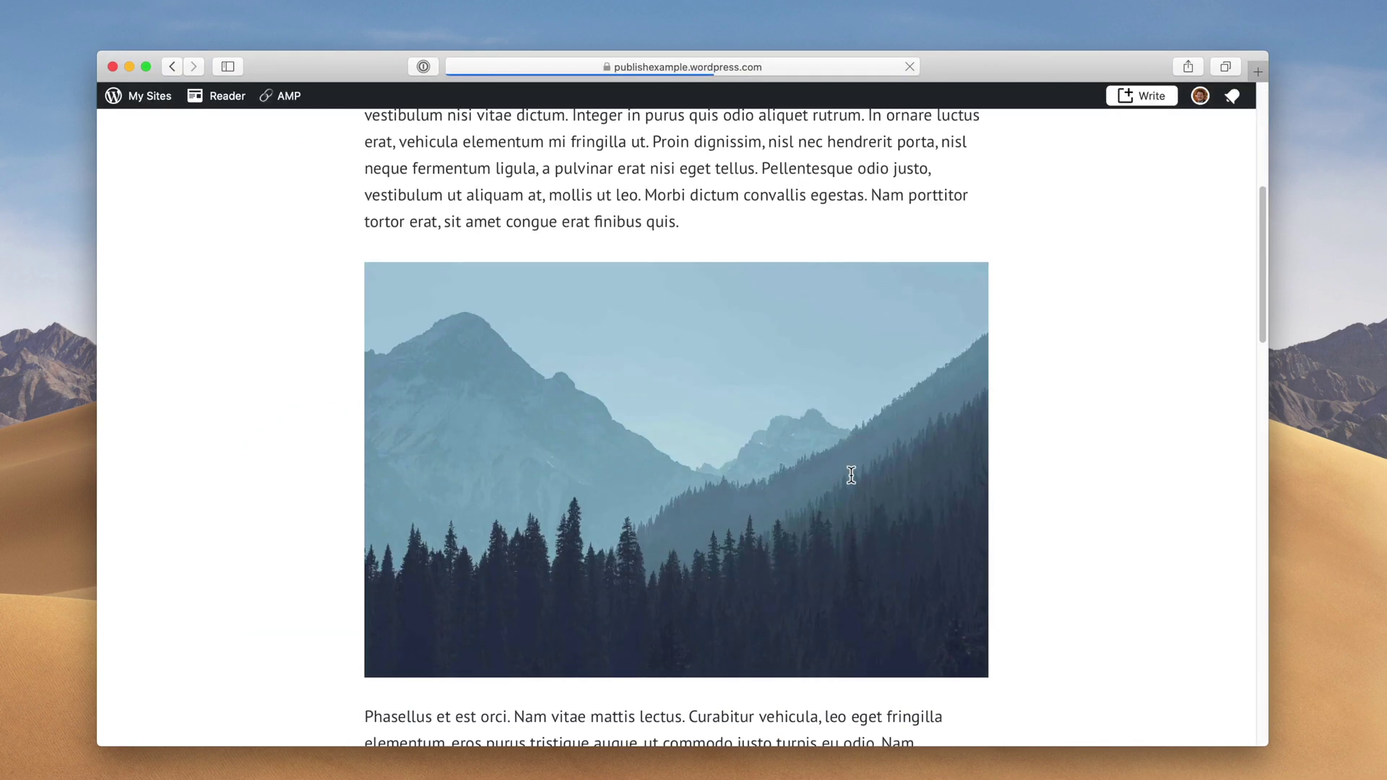
scroll(852, 480, "up", 6)
scroll(851, 473, "up", 5)
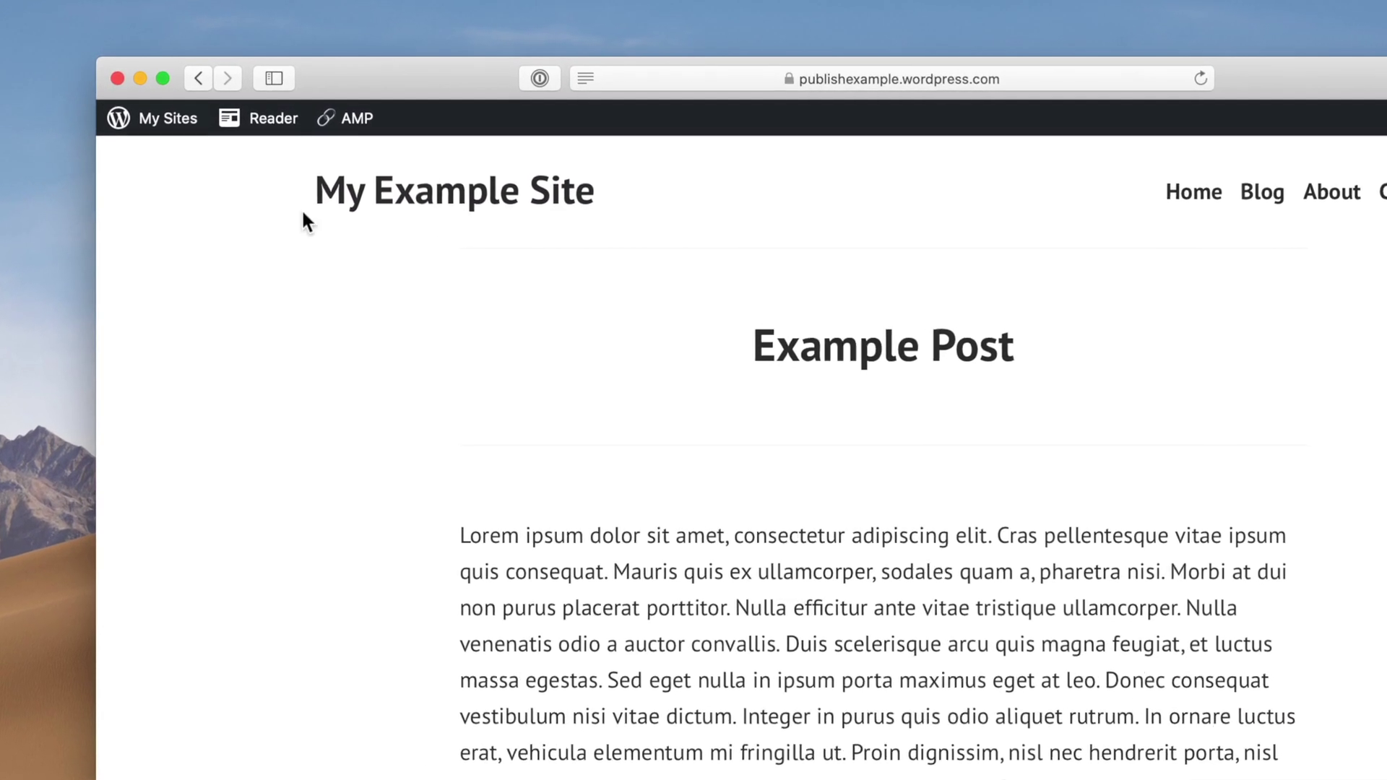
Step: Check the site's posts list, pages list and media library grid in the WordPress.com admin
left_click(179, 119)
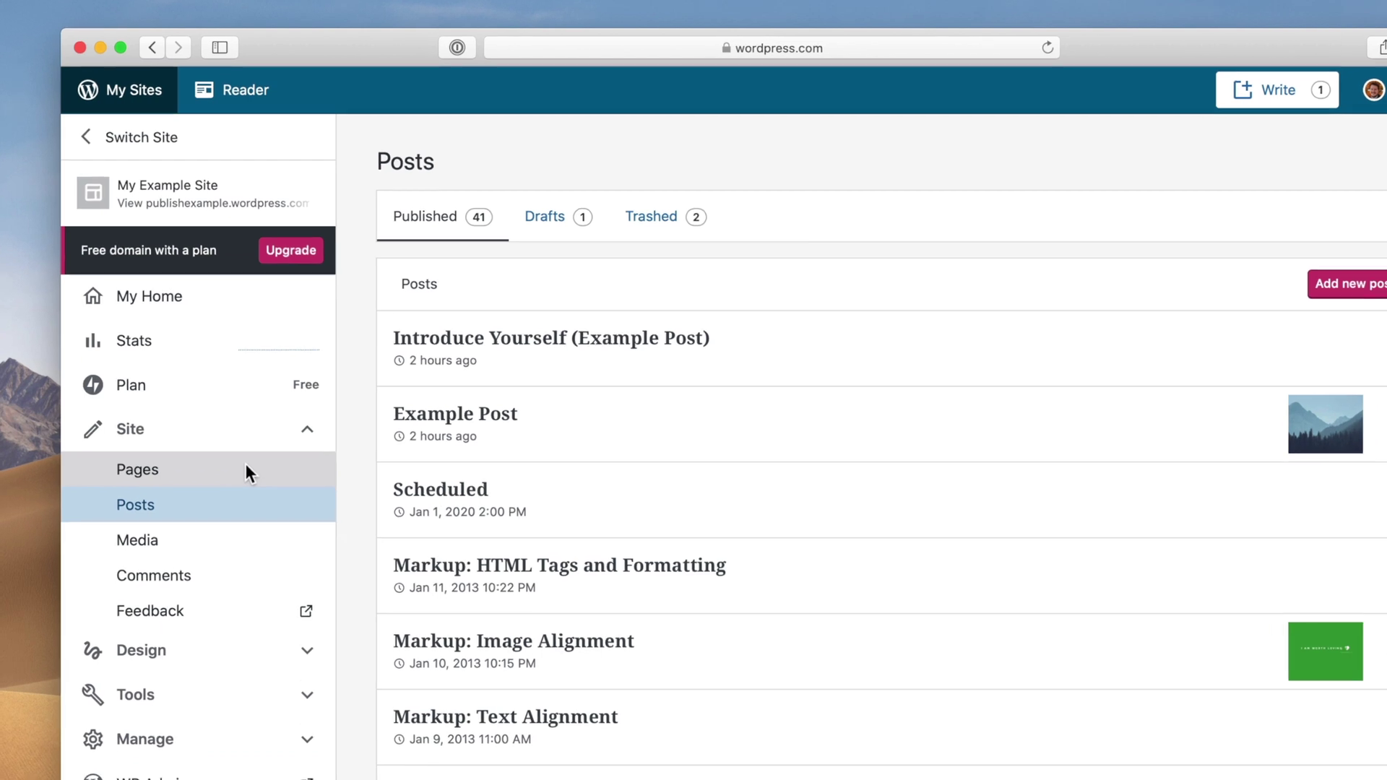
left_click(249, 419)
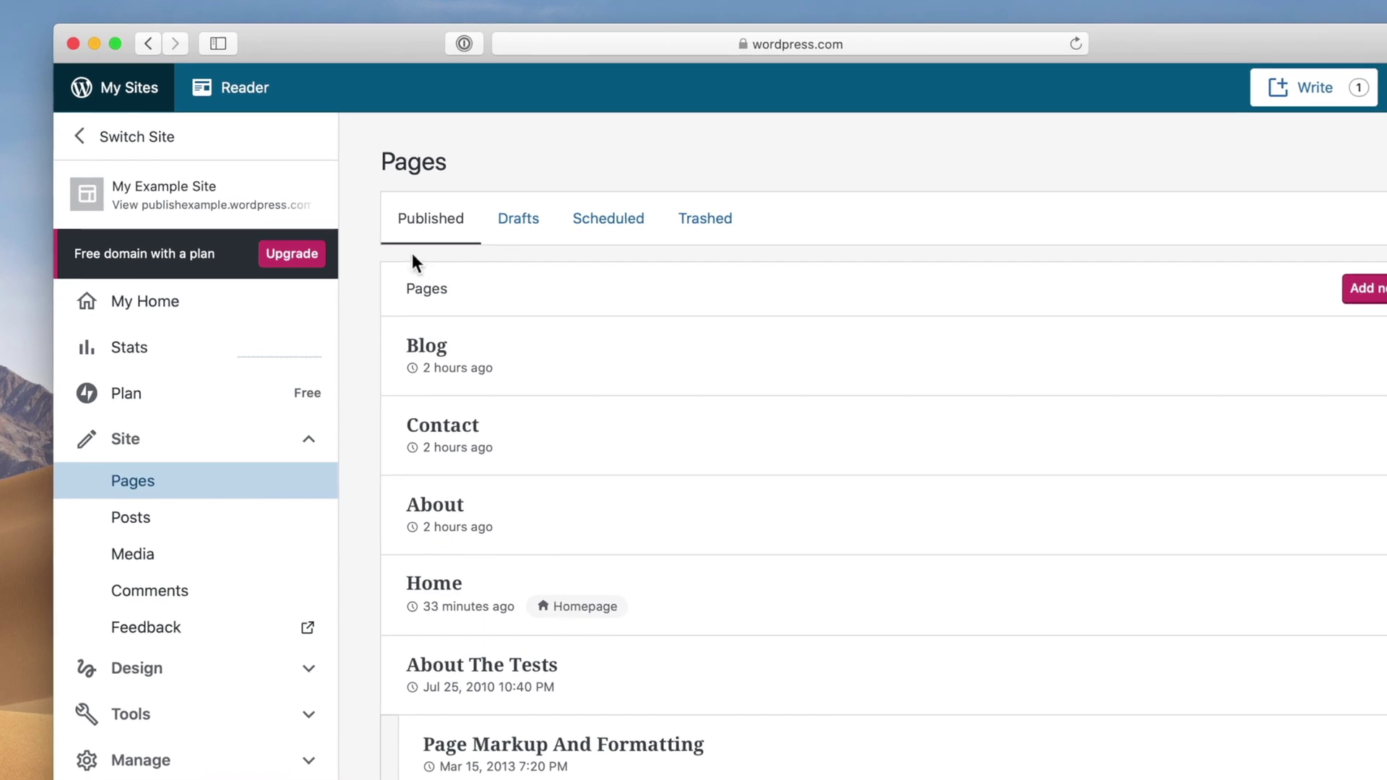
left_click(186, 562)
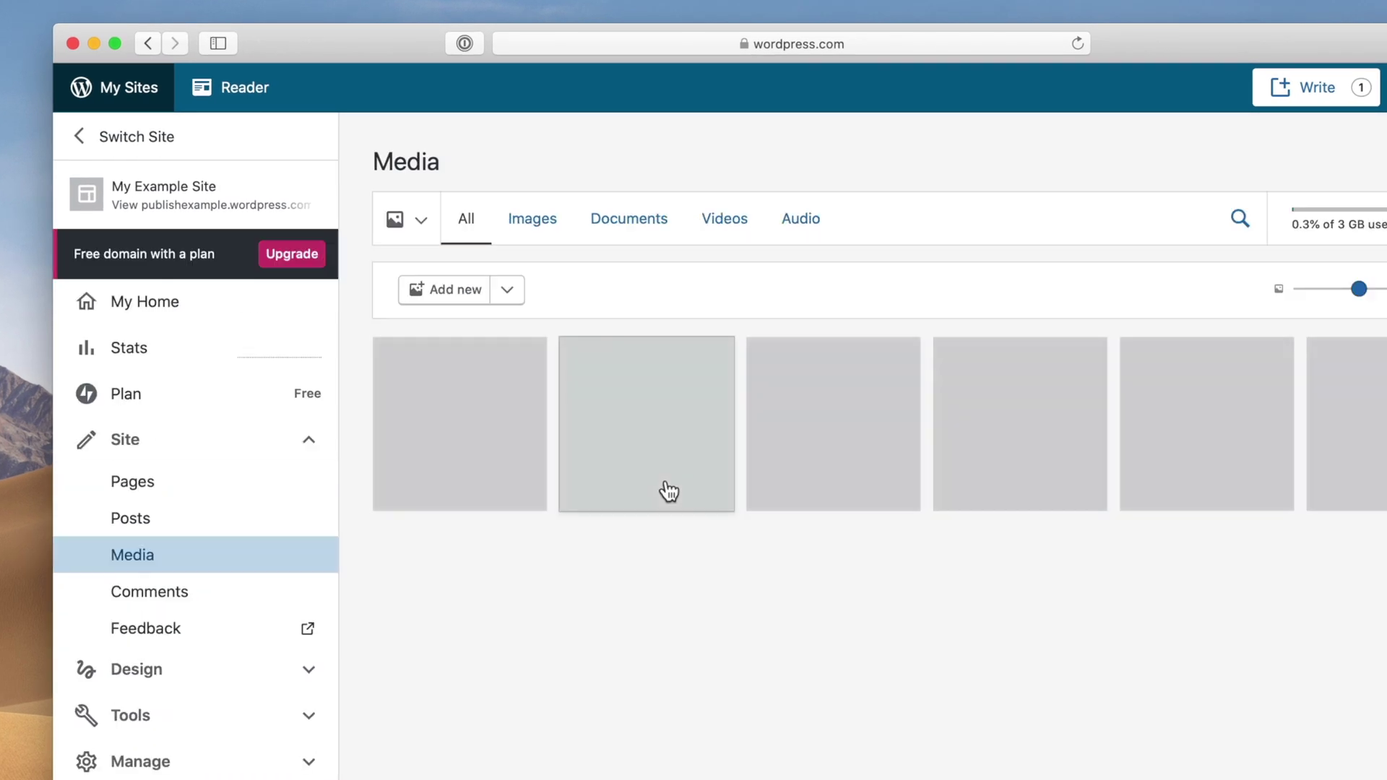
scroll(668, 491, "down", 10)
scroll(669, 492, "up", 20)
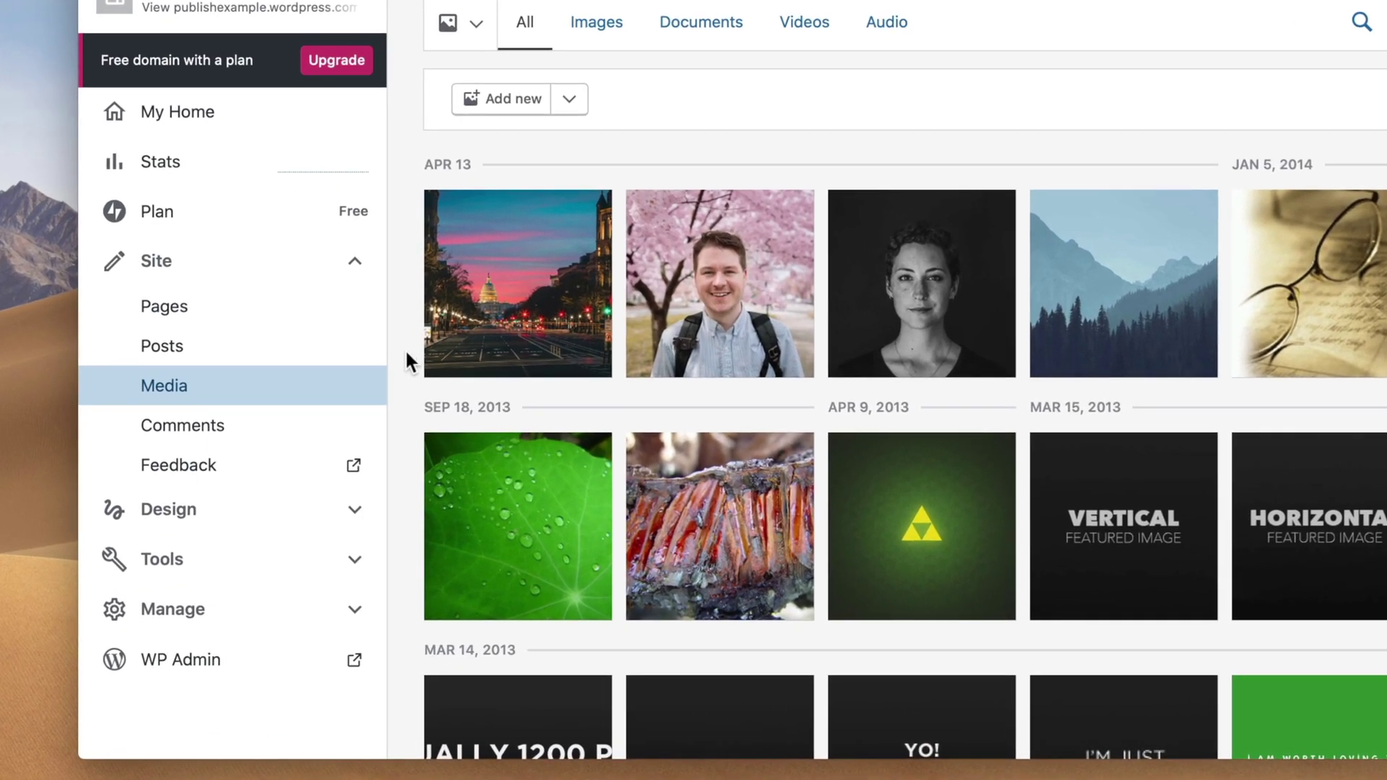
left_click(275, 571)
Step: Export all of the WordPress.com site's content and download the finished export file
left_click(225, 692)
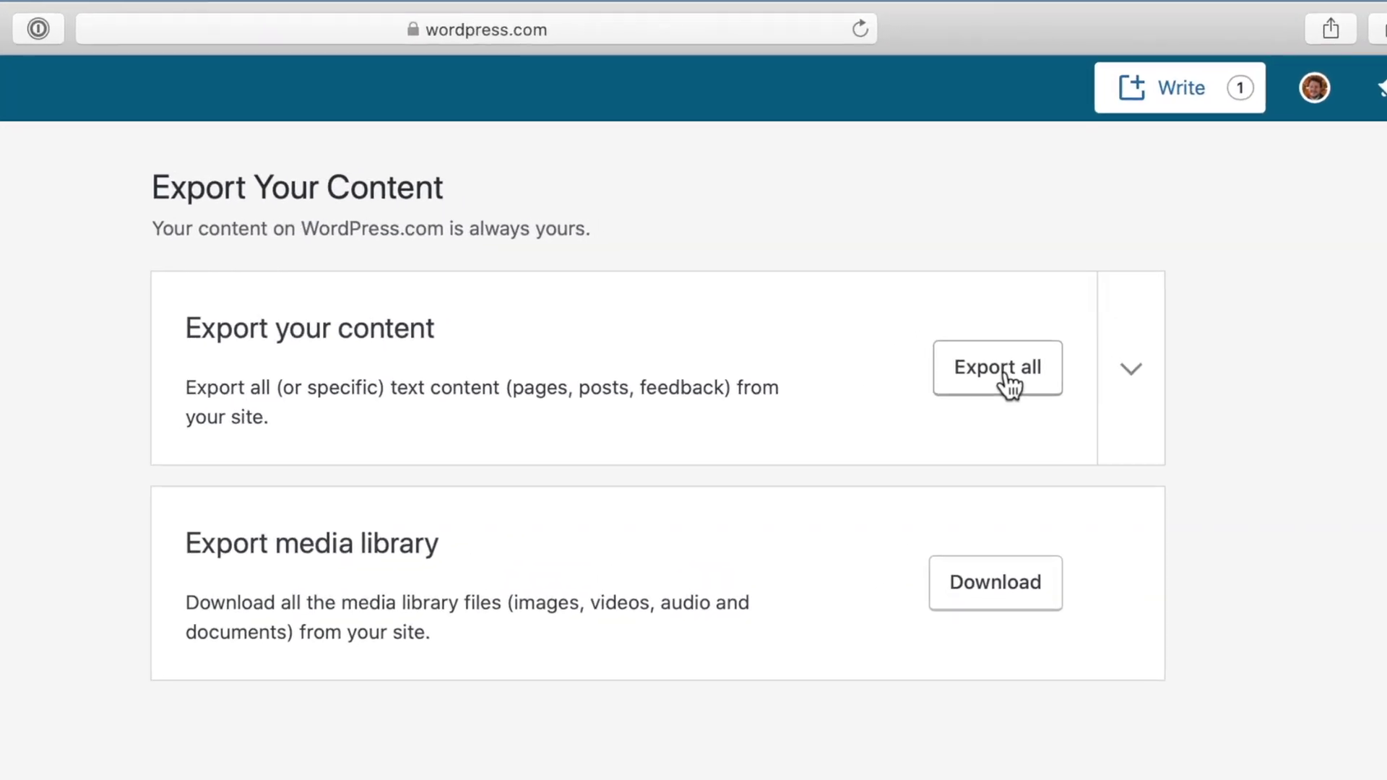
left_click(996, 271)
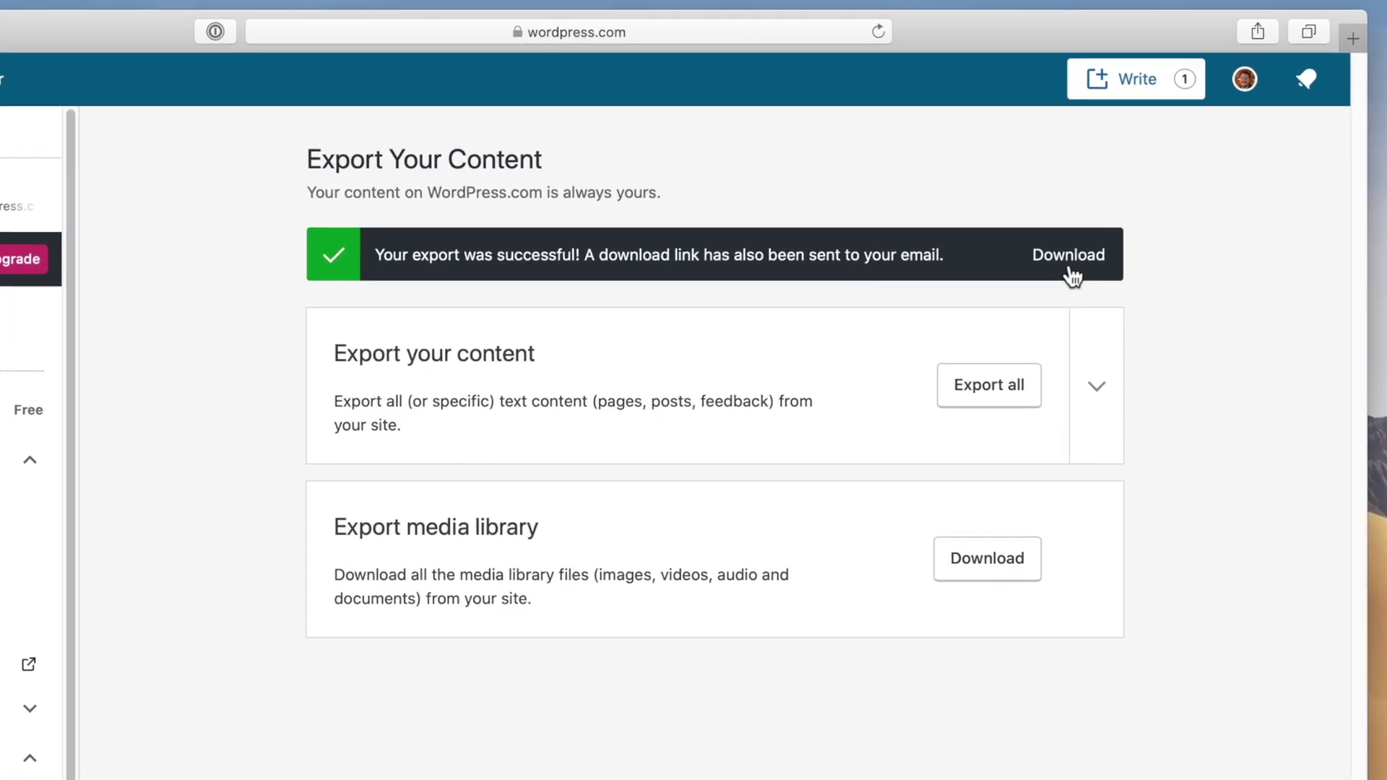
left_click(1079, 259)
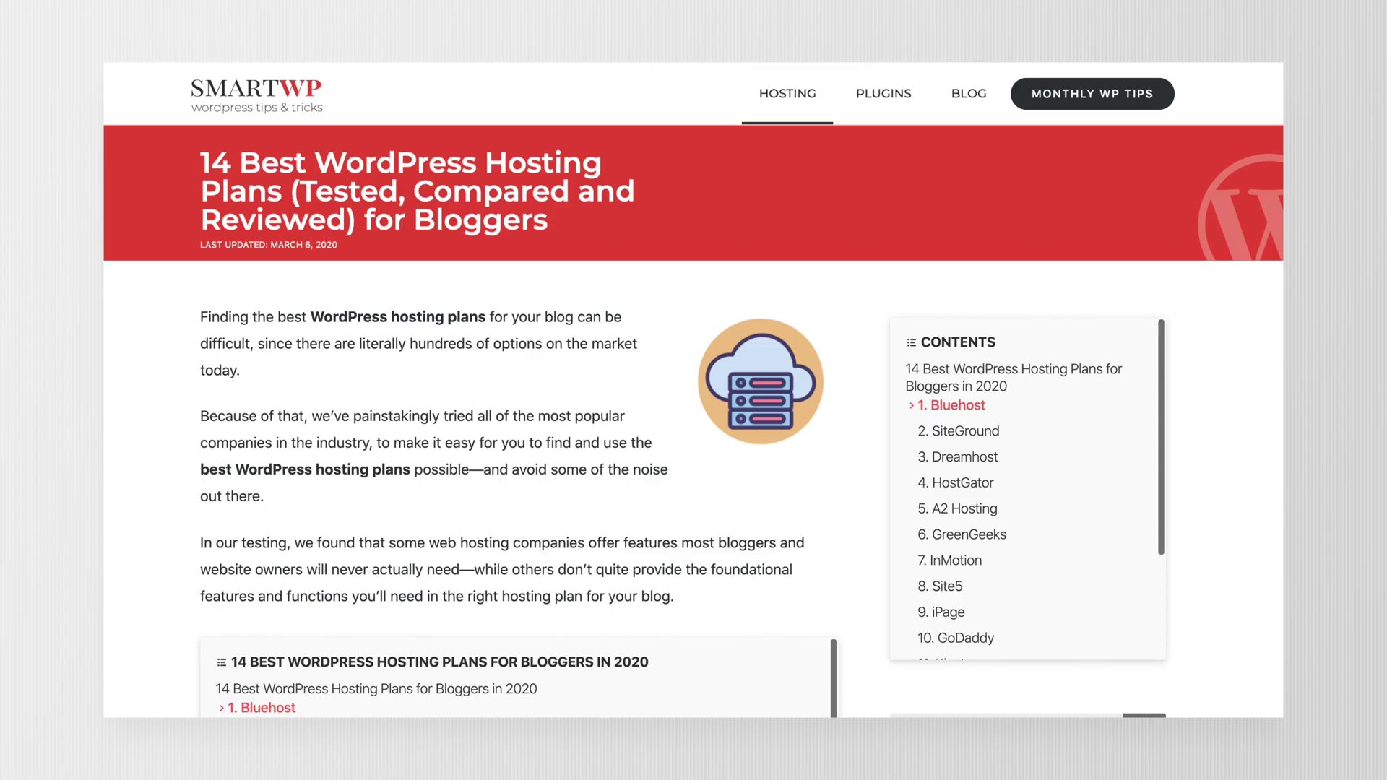
Step: Scroll the SmartWP hosting article past the contents list to Bluehost's pricing table
scroll(682, 433, "down", 10)
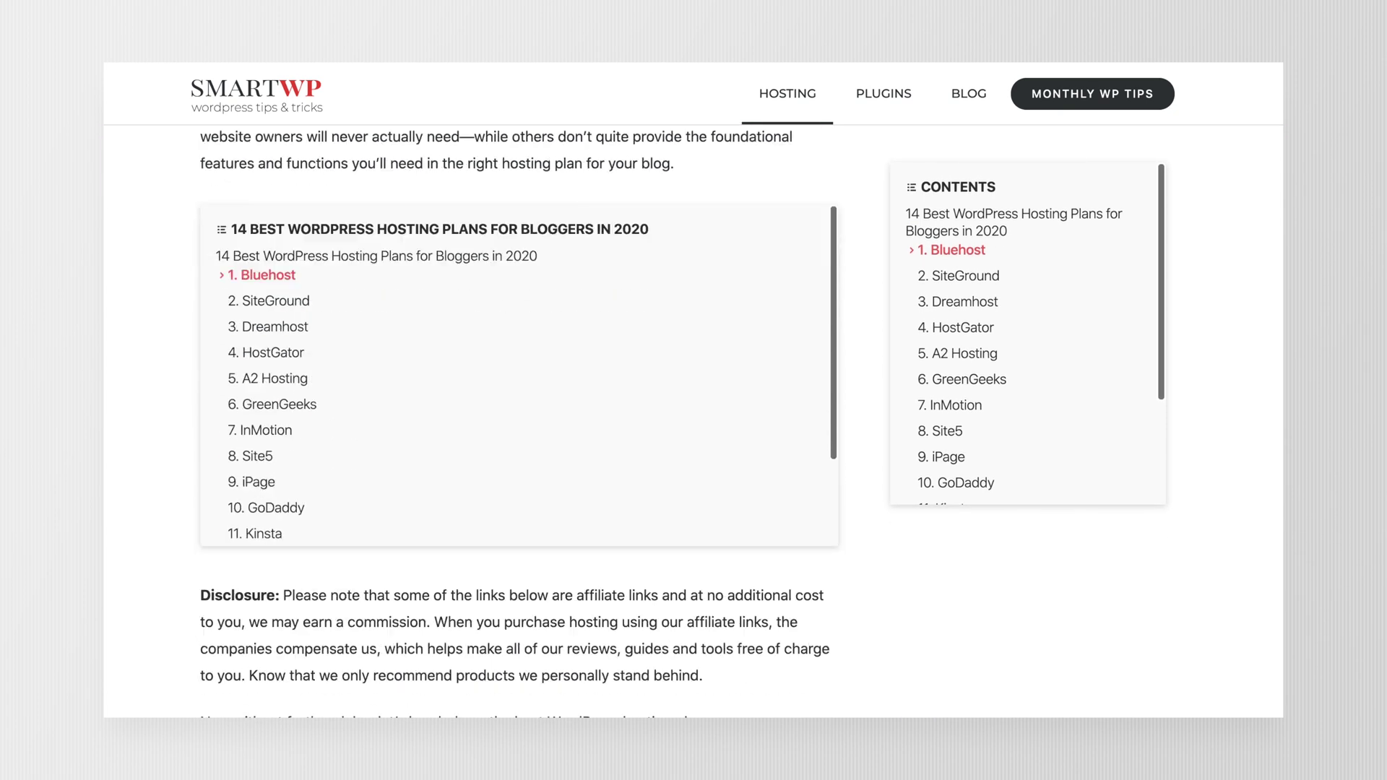
scroll(519, 419, "down", 5)
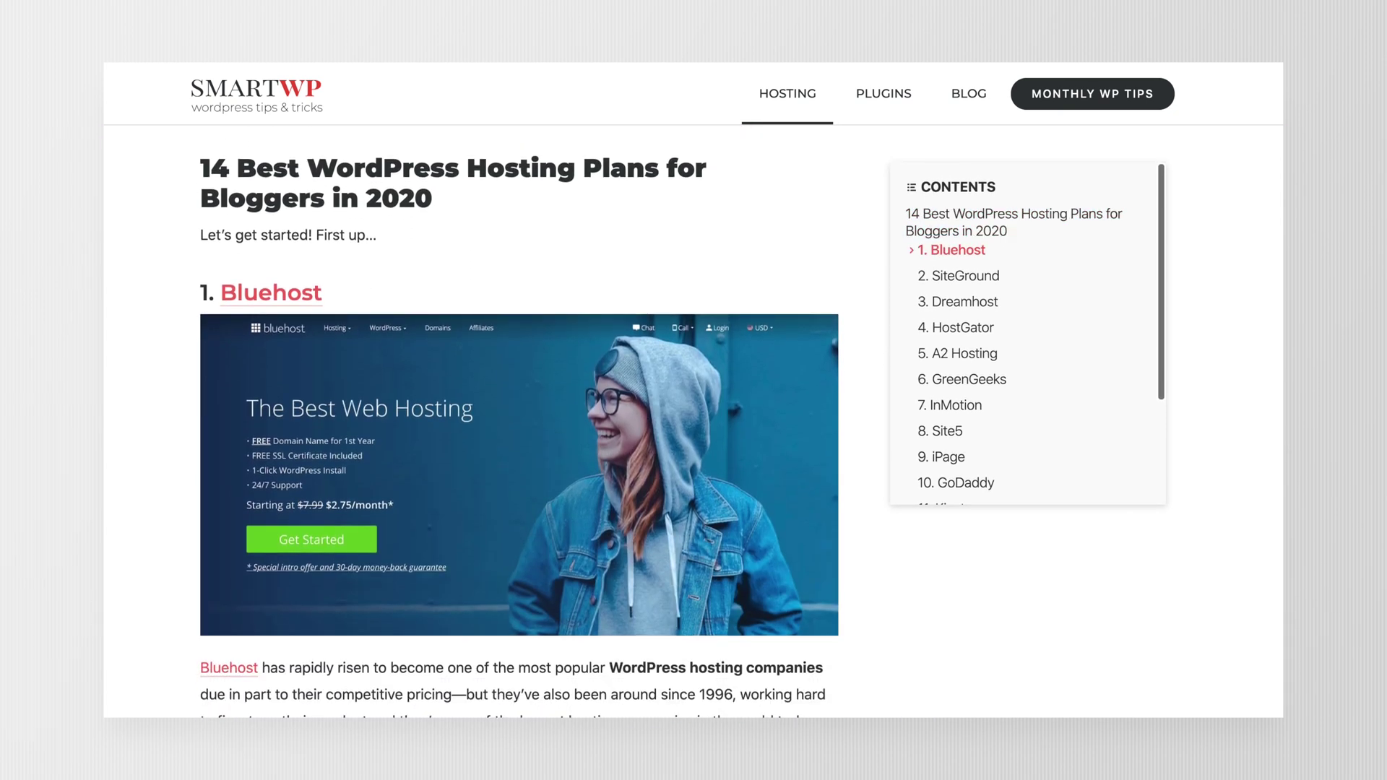
scroll(519, 433, "down", 9)
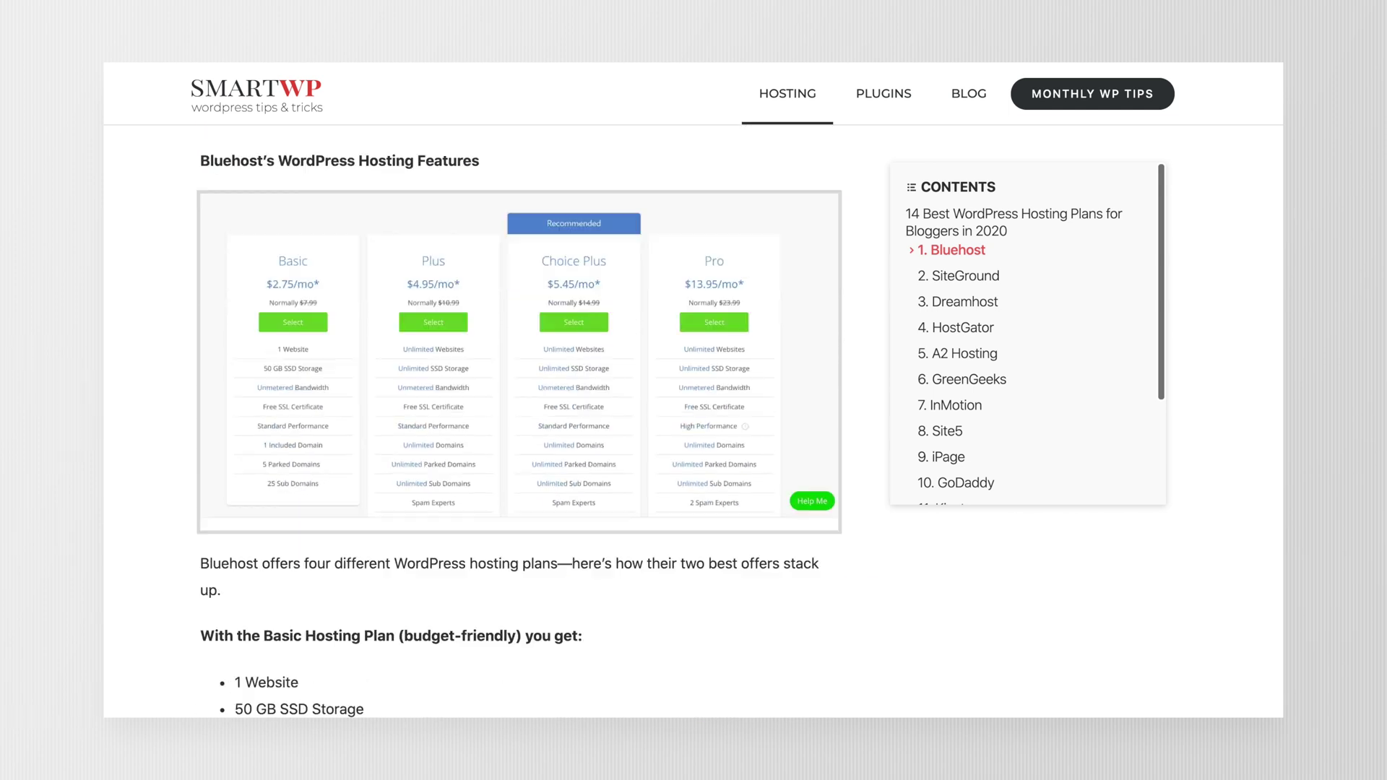
scroll(518, 419, "down", 10)
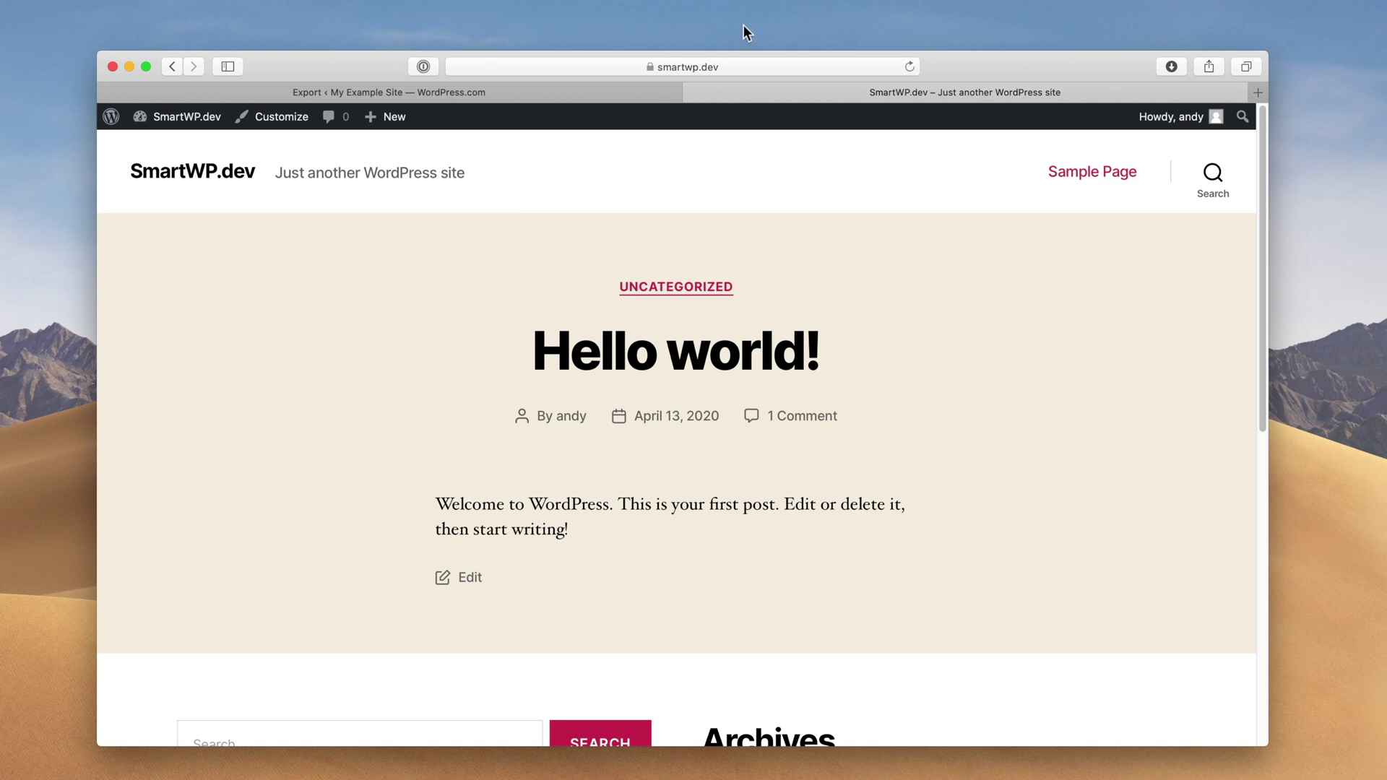
Step: Append /wp-admin to the smartwp.dev address to load the new site's dashboard
left_click(749, 68)
left_click(744, 66)
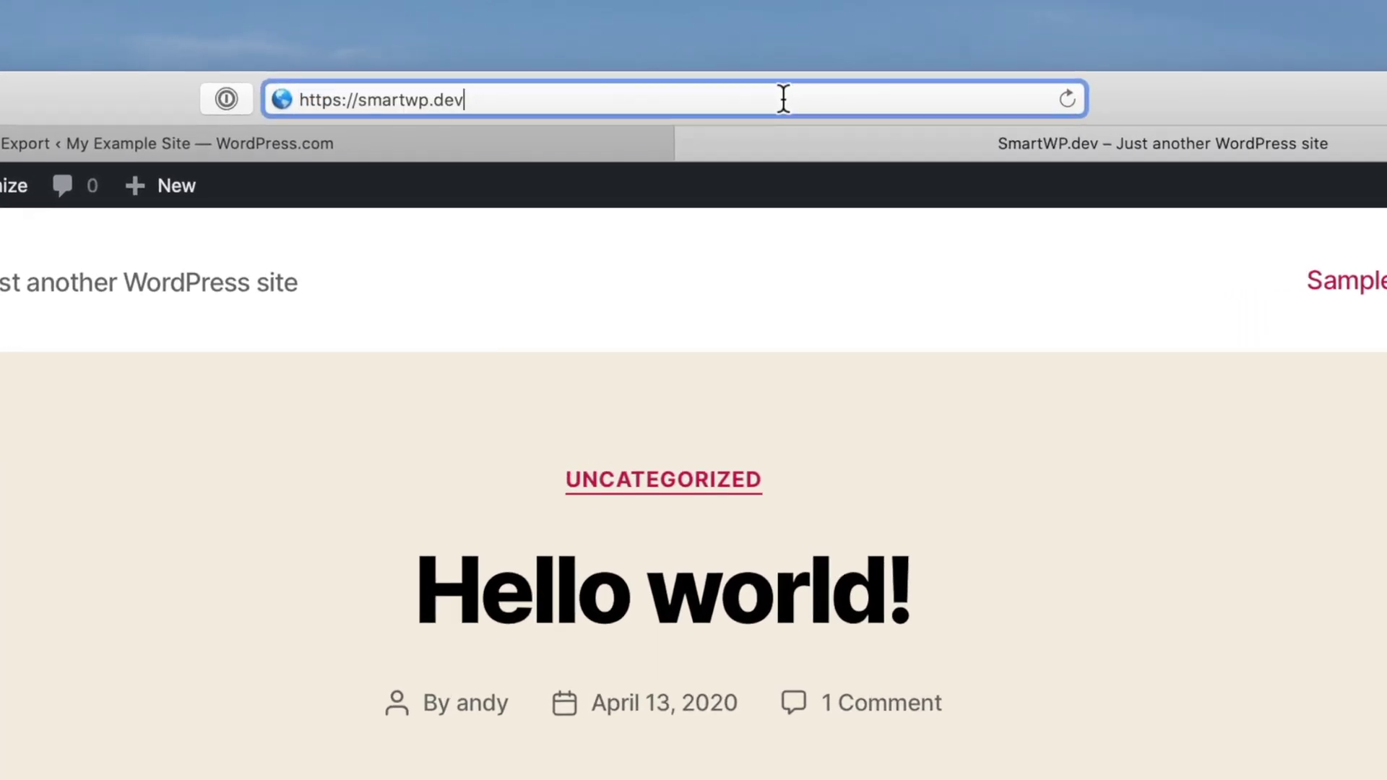
type("/wp-admi")
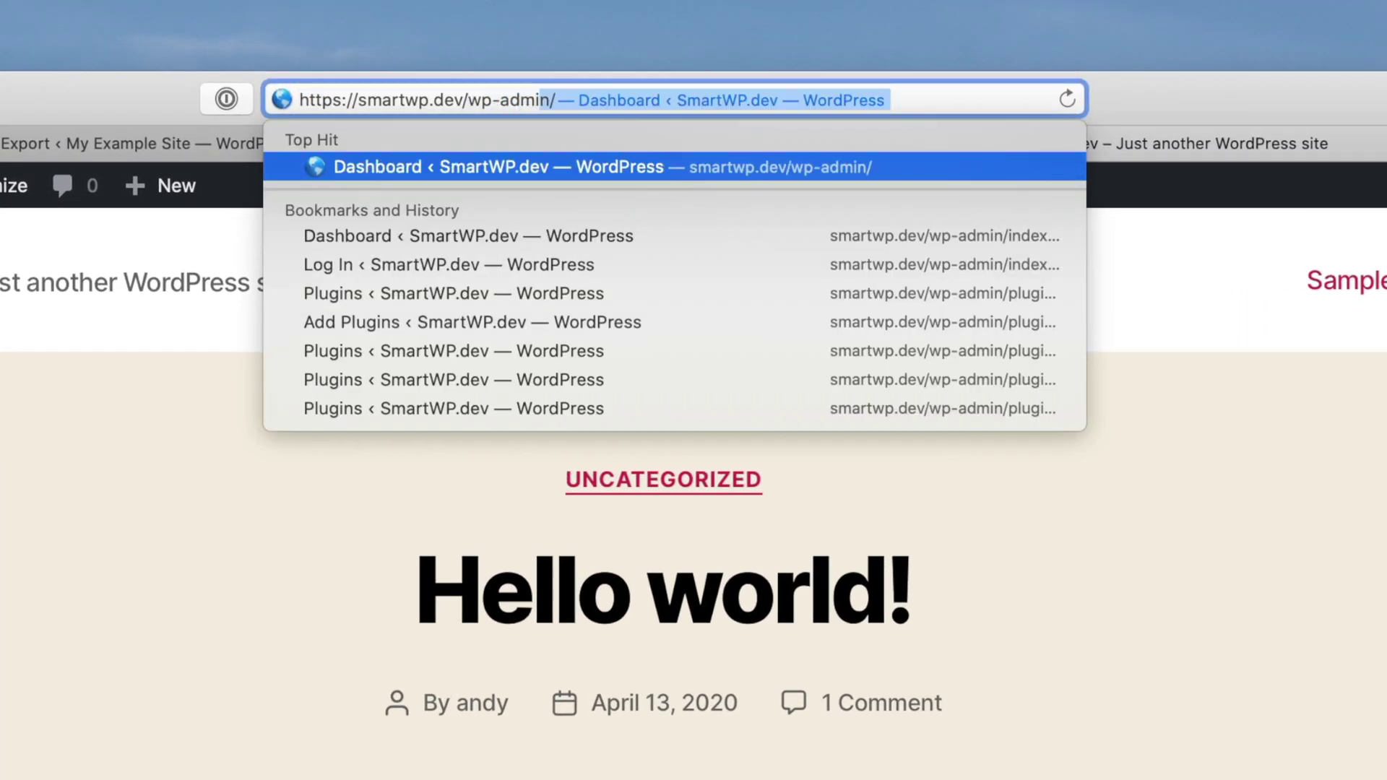
key("Return")
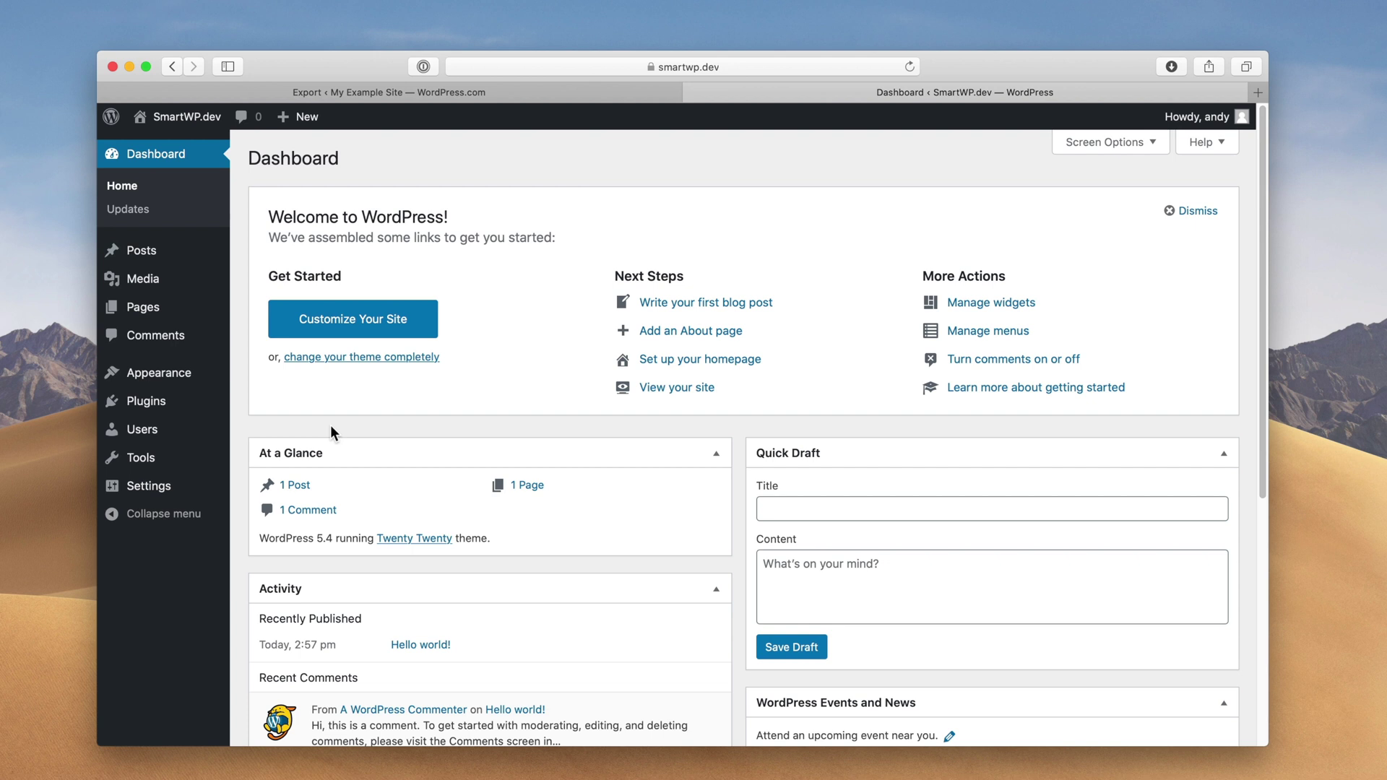
Step: Open Tools > Import on SmartWP.dev and run the WordPress importer
mouse_move(210, 468)
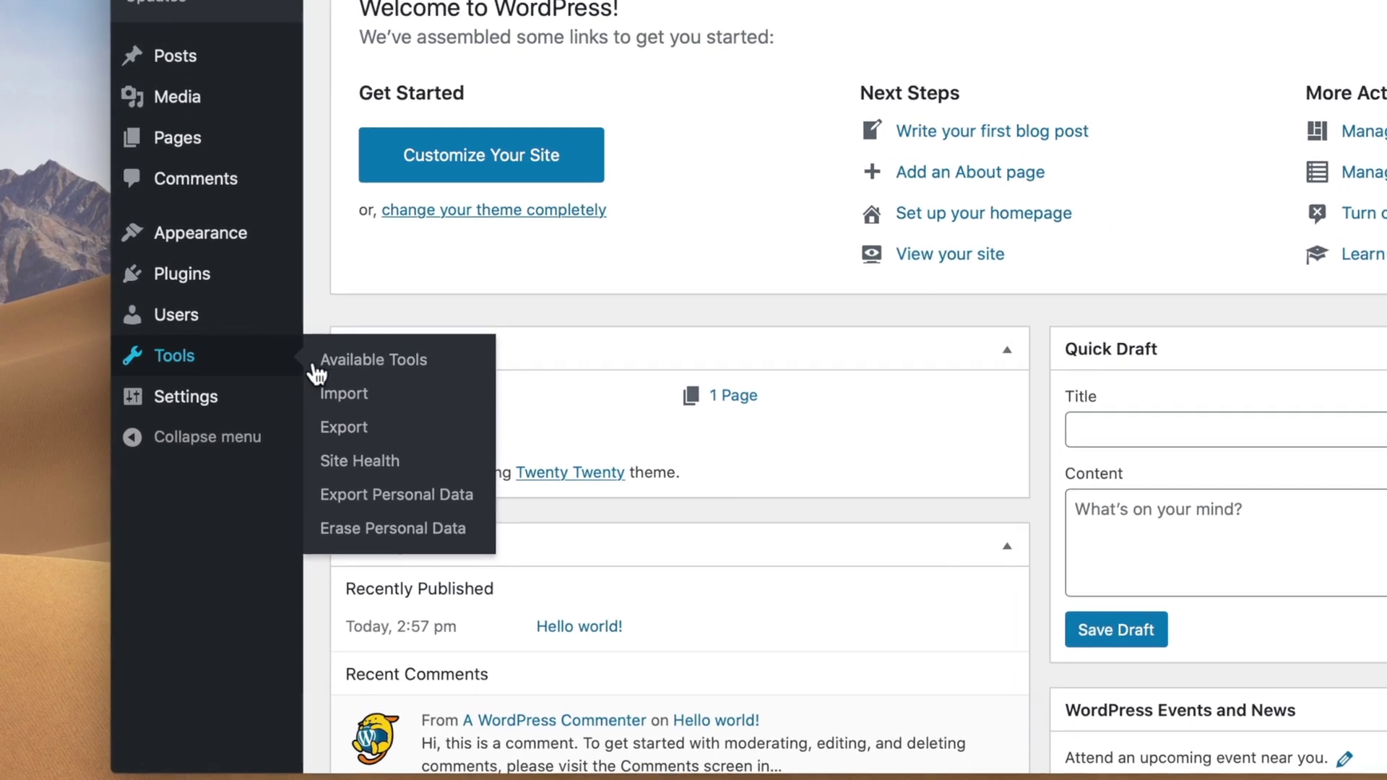
left_click(378, 390)
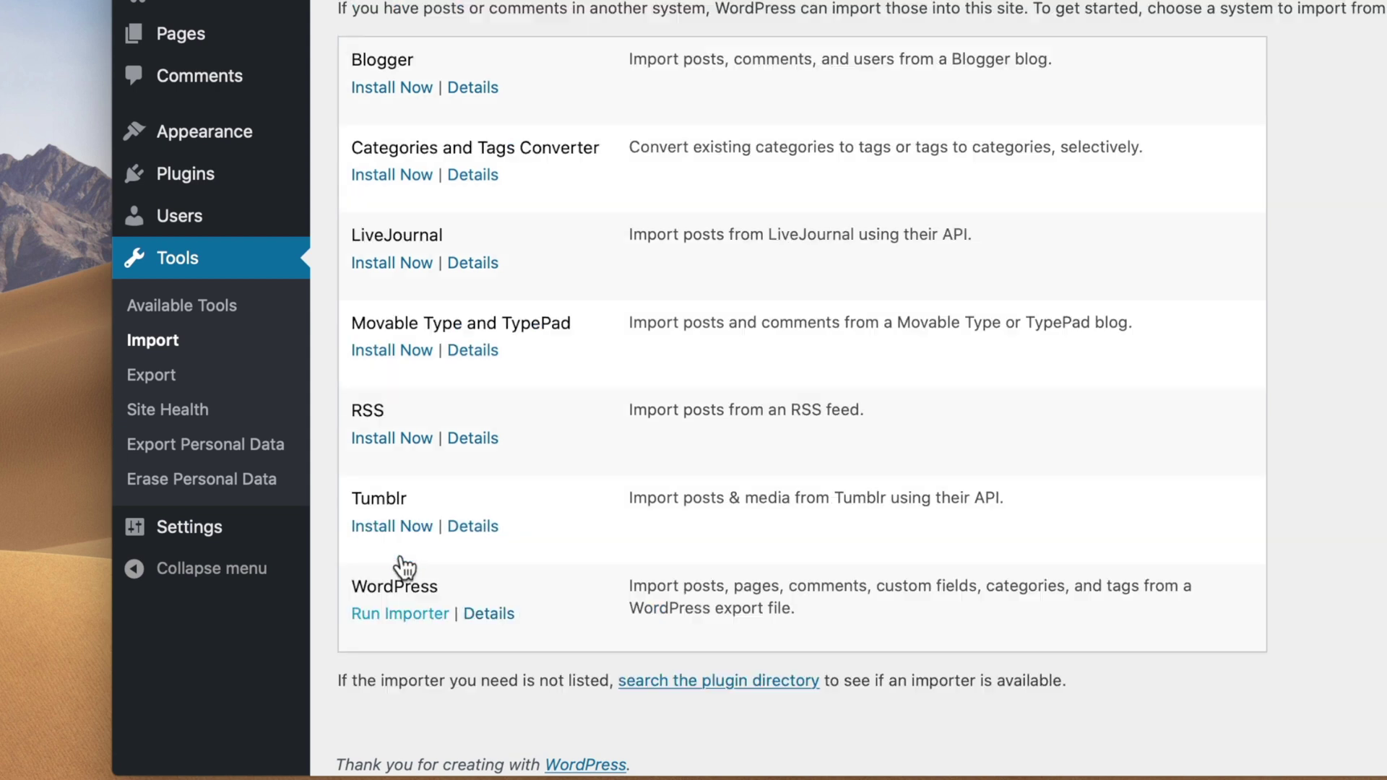
left_click(402, 616)
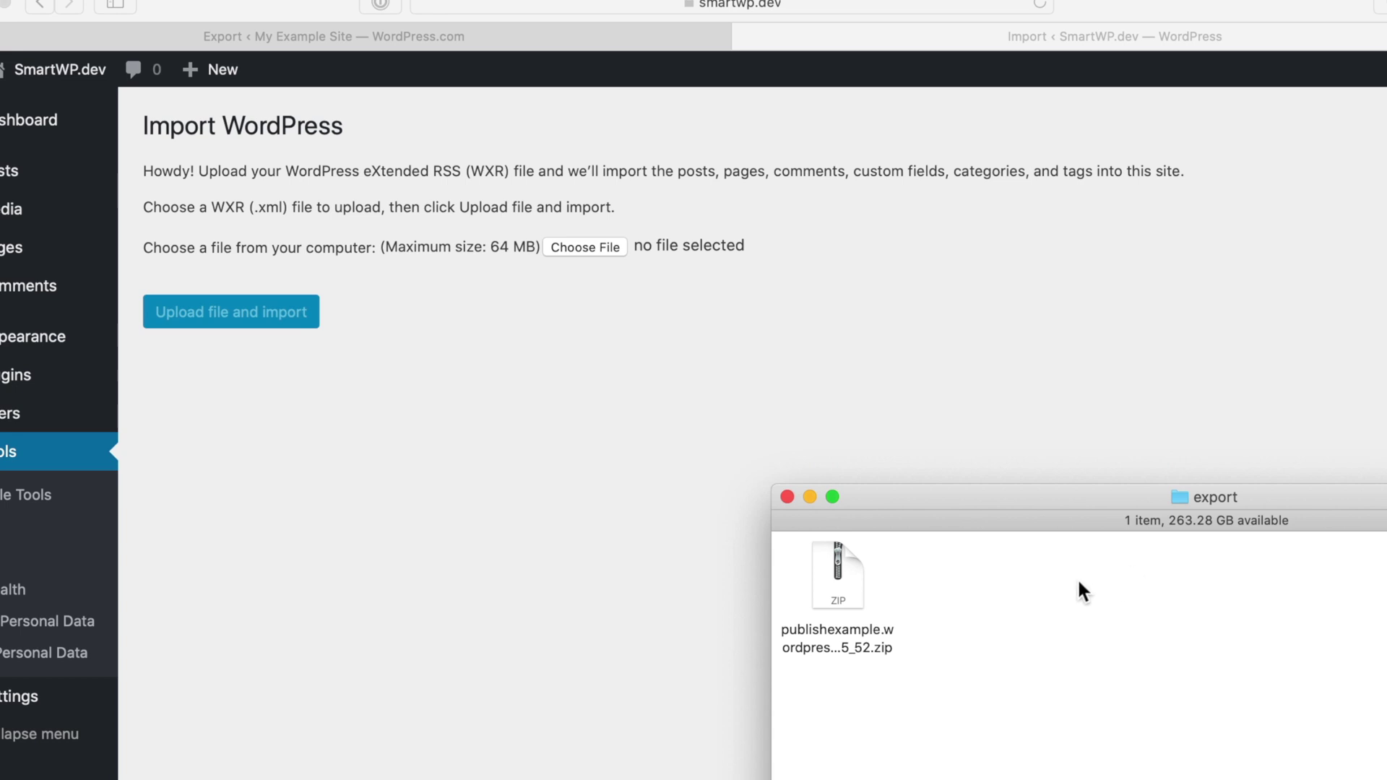
Step: Extract the downloaded export archive and drag its XML file onto the import form
left_click(836, 598)
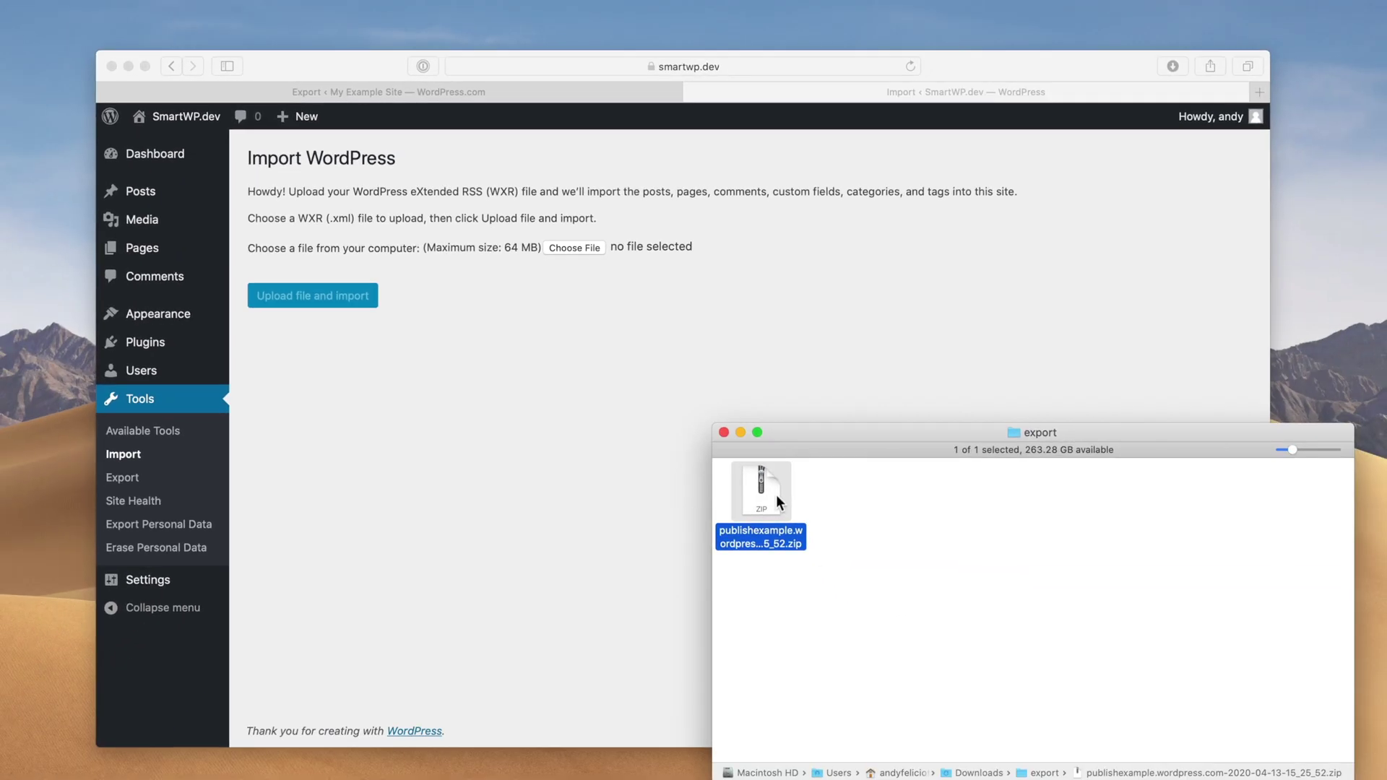
double_click(777, 496)
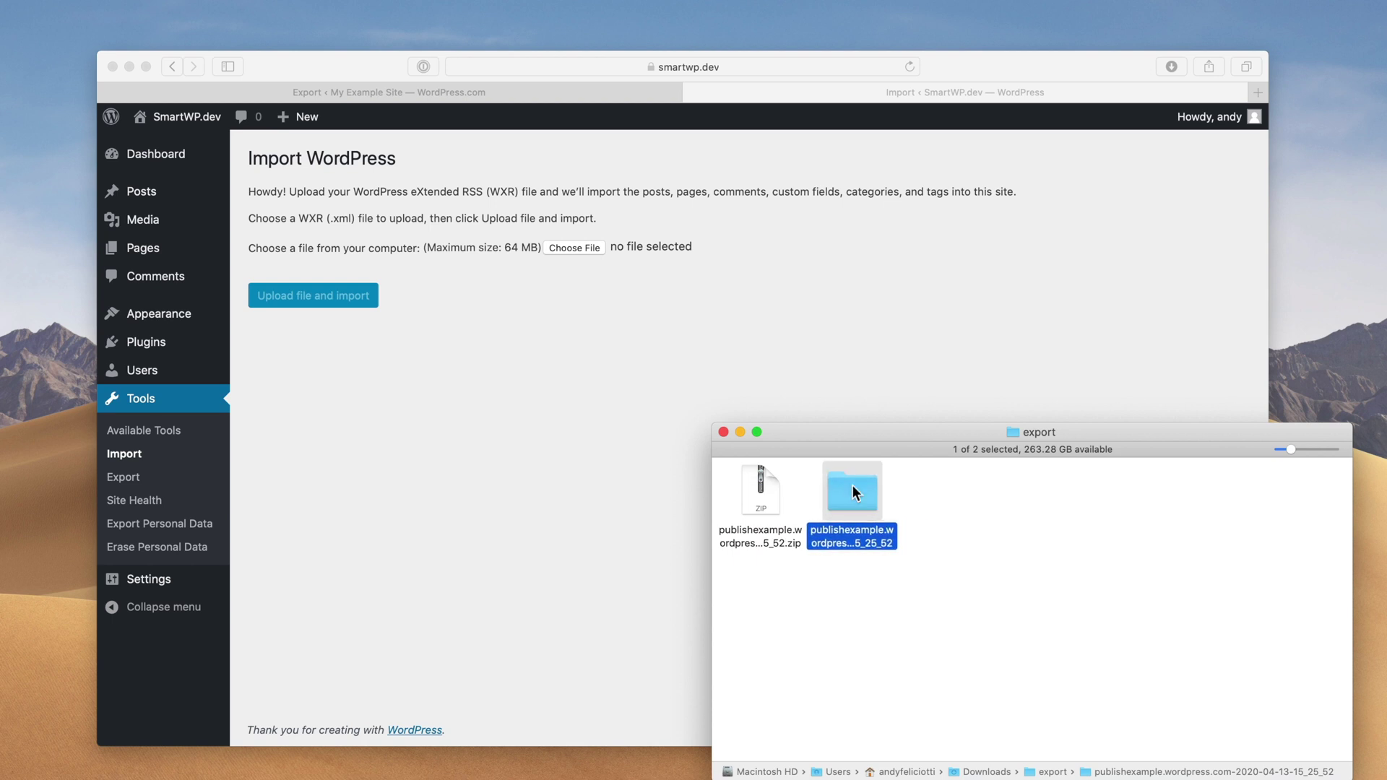
double_click(852, 484)
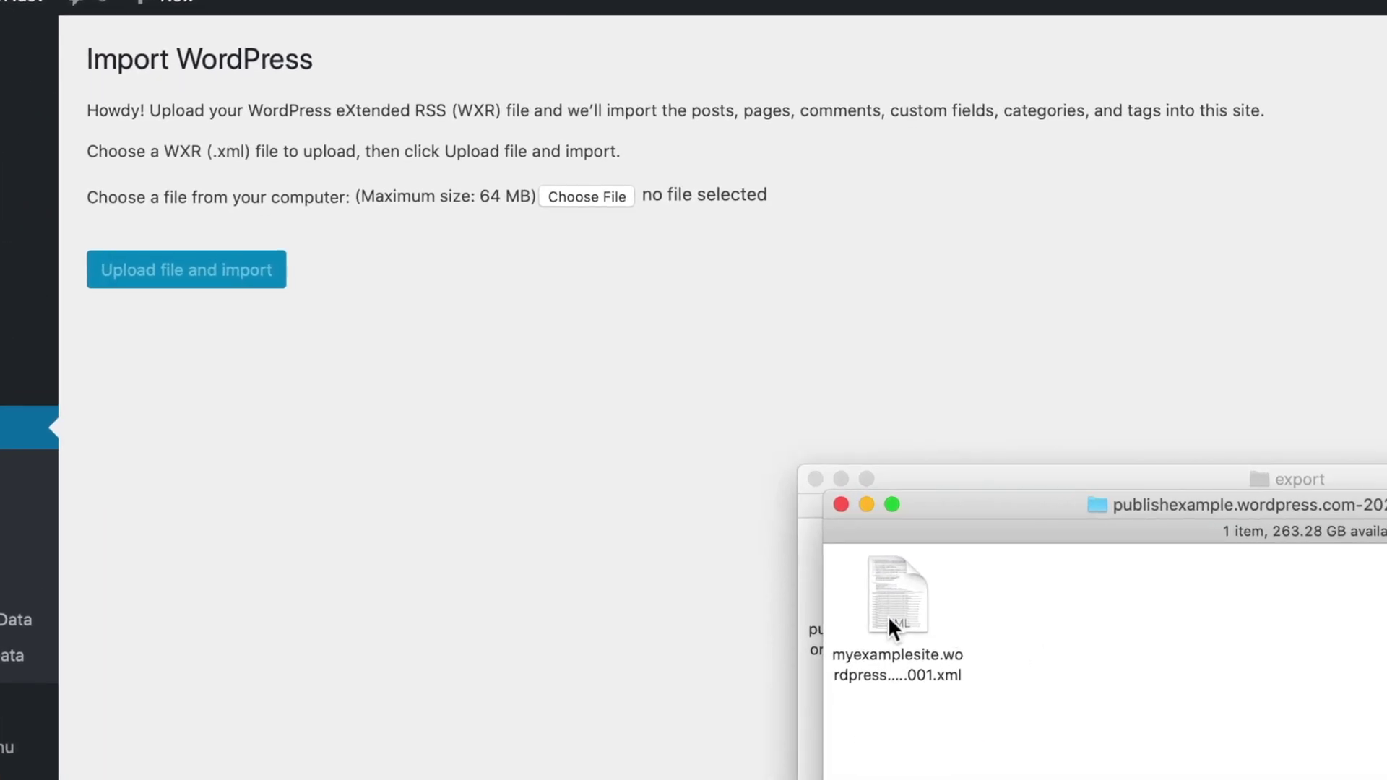
left_click(790, 532)
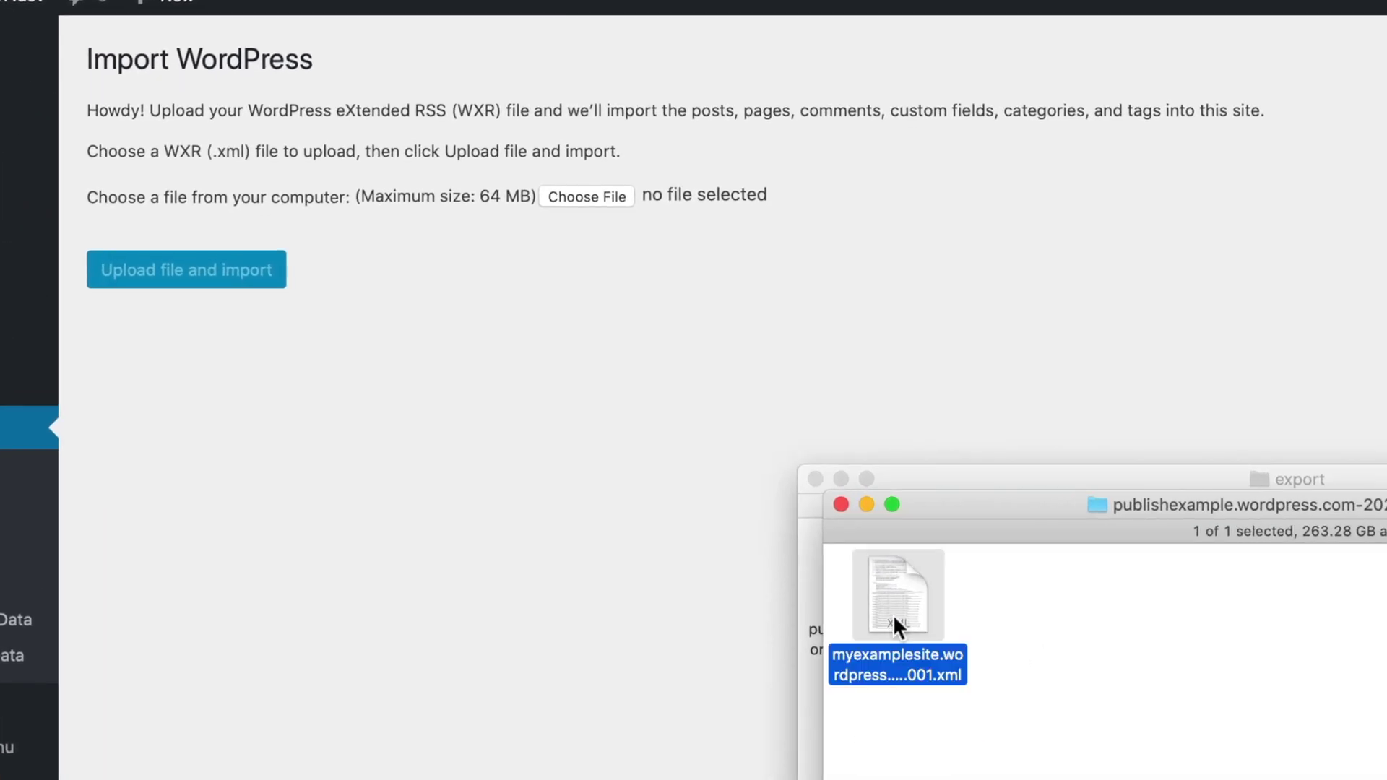
left_click_drag(893, 614, 583, 192)
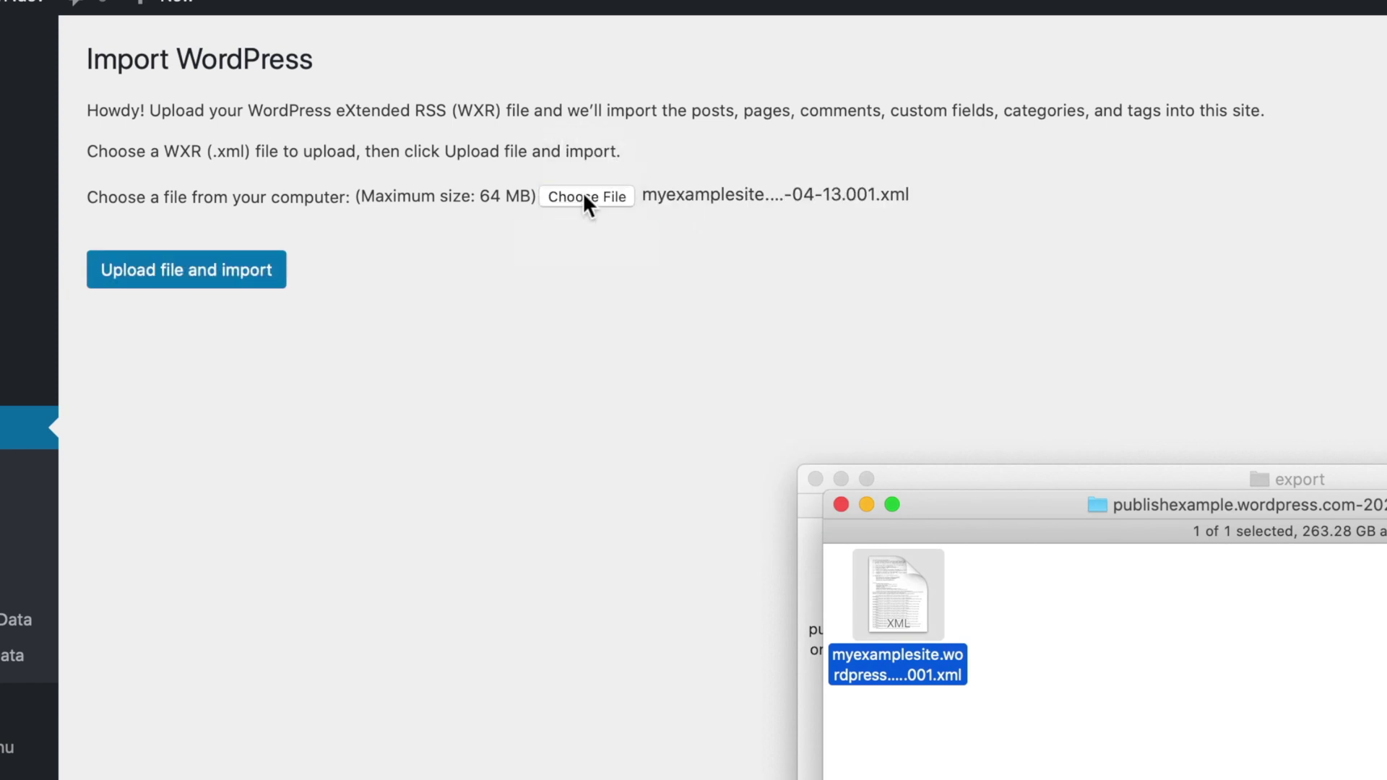
left_click(530, 366)
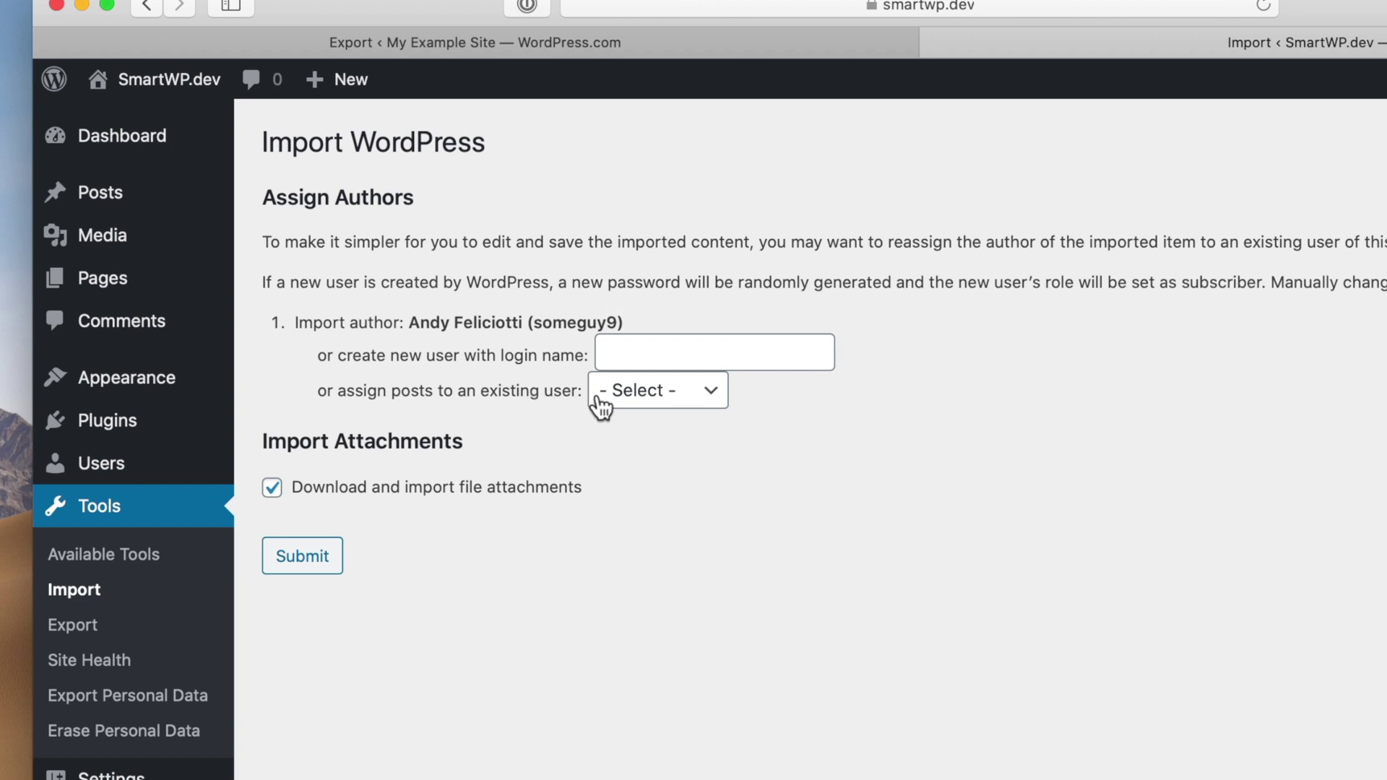
Step: Assign imported posts to the existing site user and submit the import with attachments
left_click(657, 390)
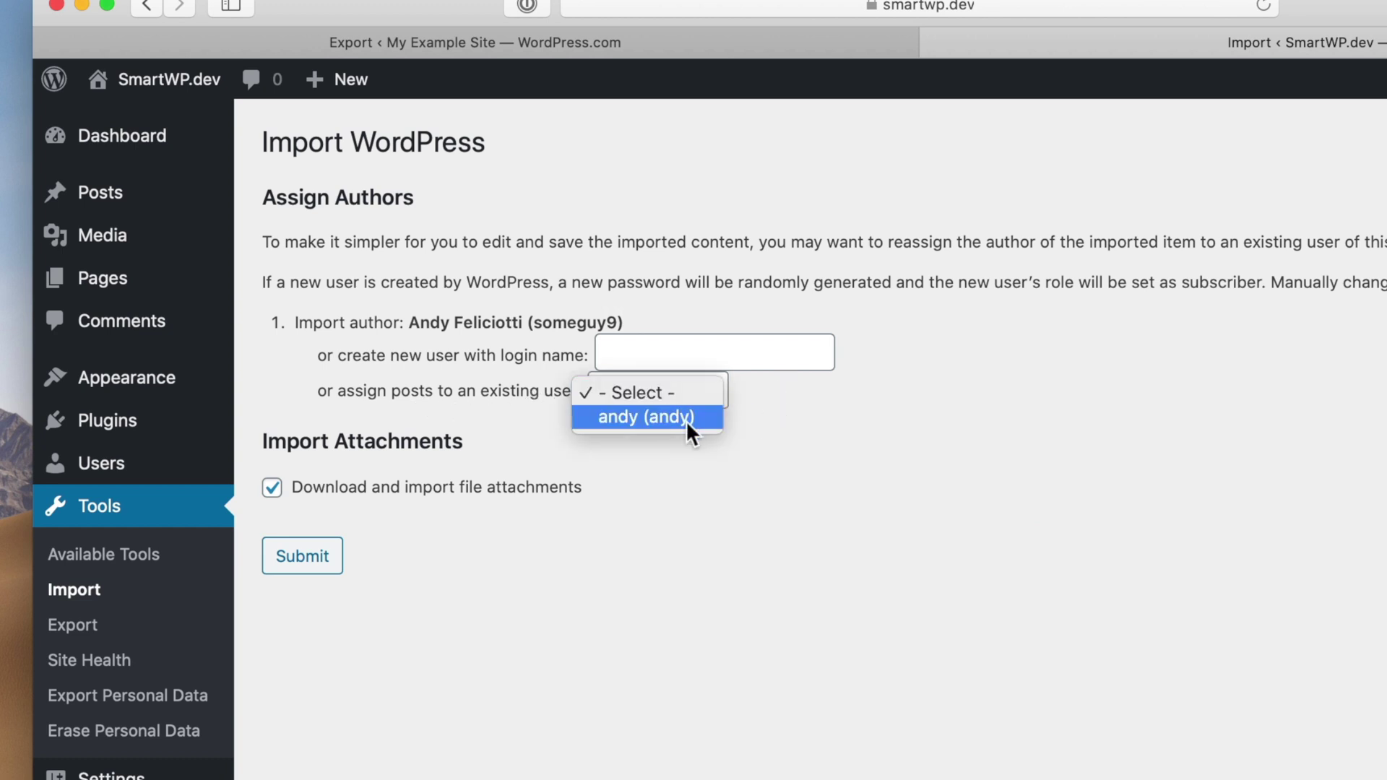
left_click(647, 419)
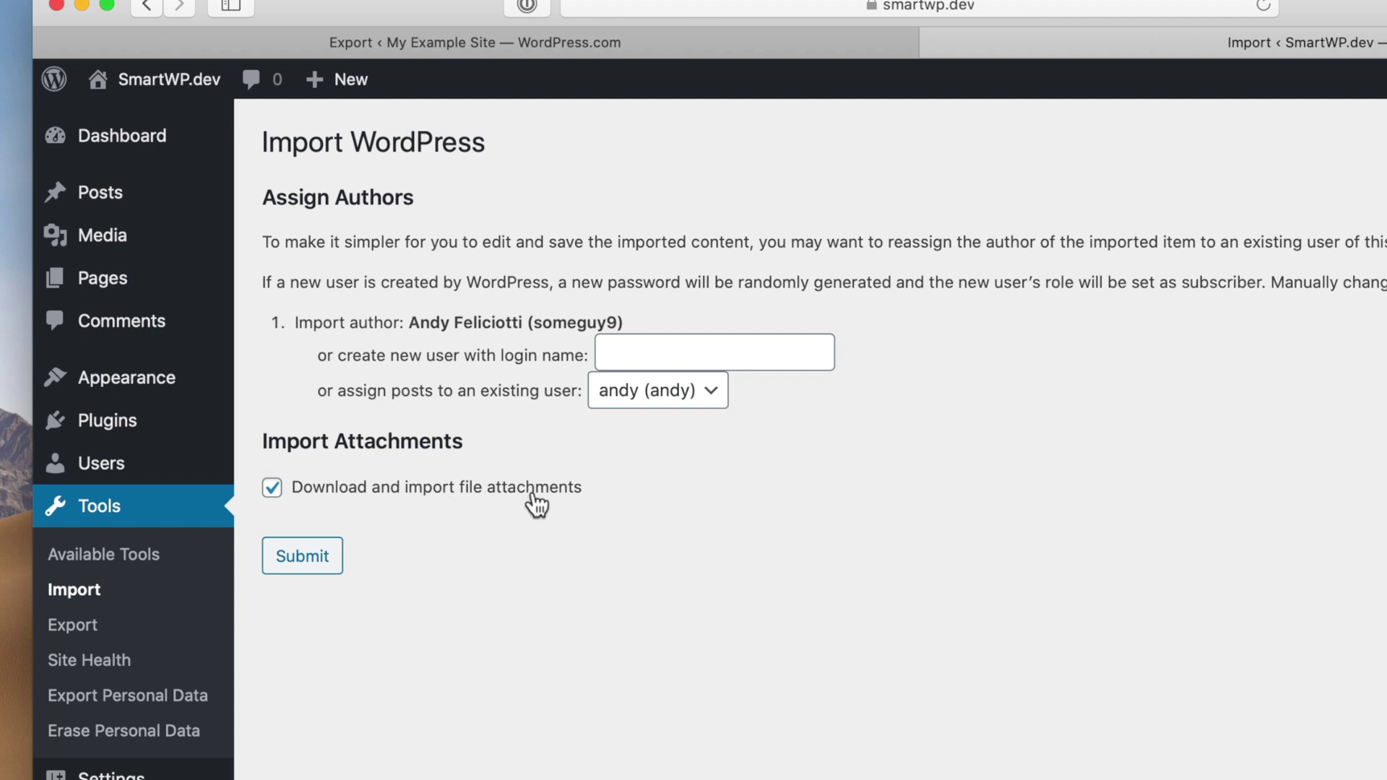
left_click(304, 556)
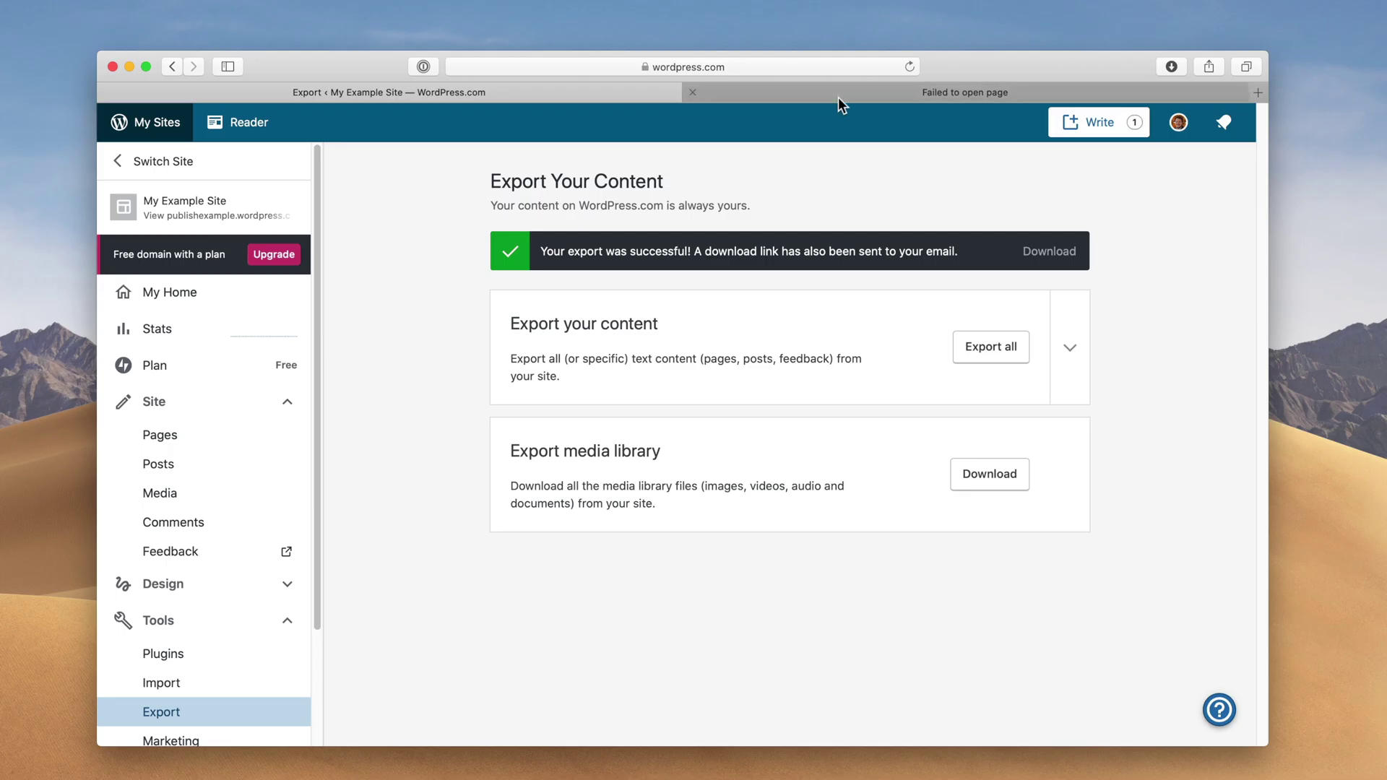
Step: In the failed tab, start entering smartwp.dev/wp-admin in the address bar
left_click(838, 96)
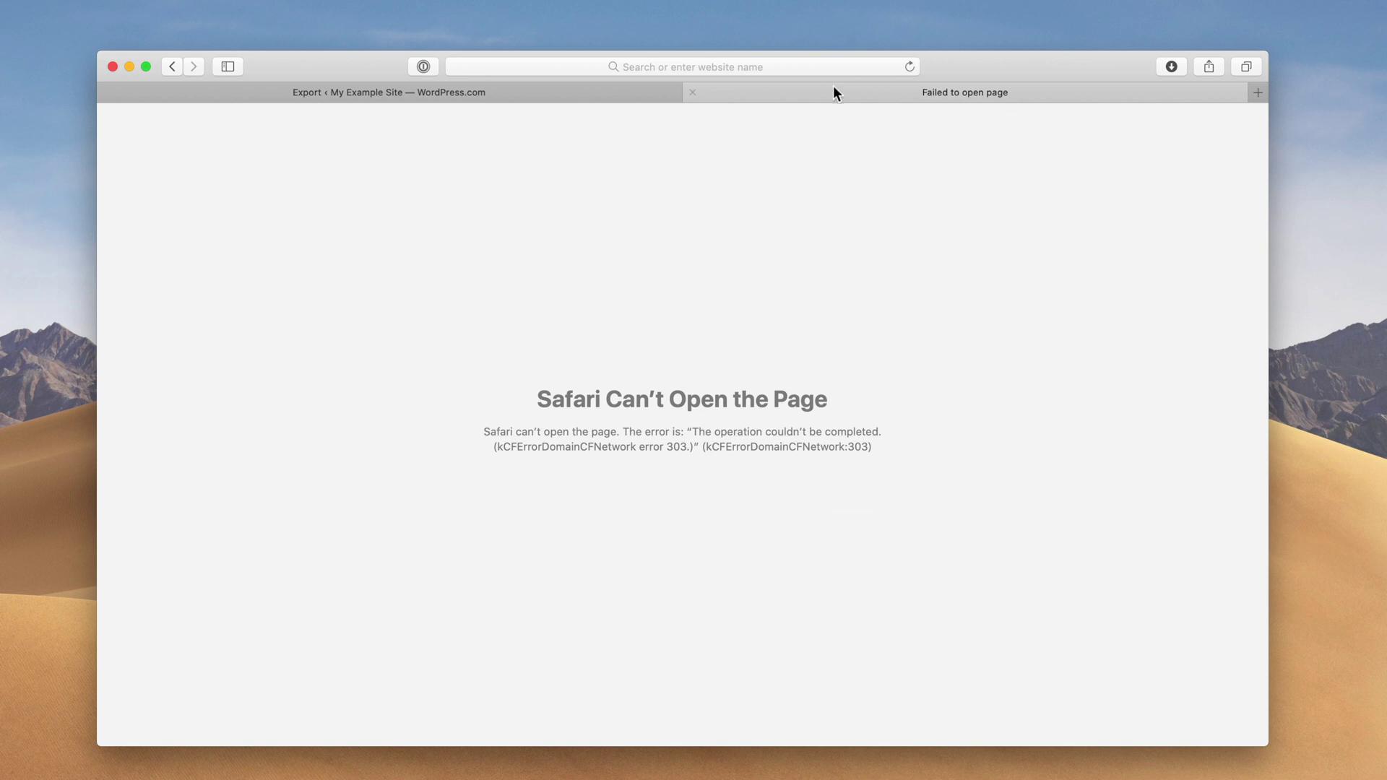
left_click(824, 69)
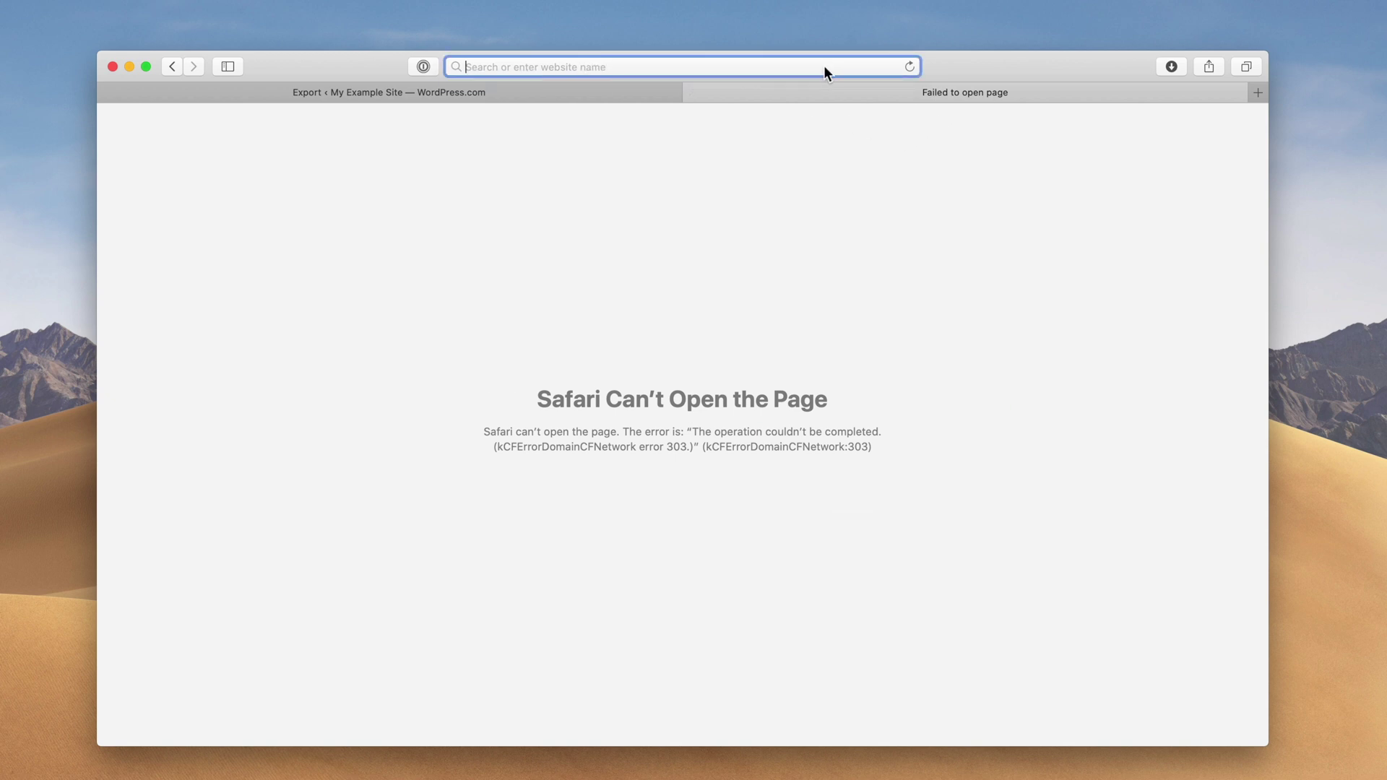
type("smartwp.de")
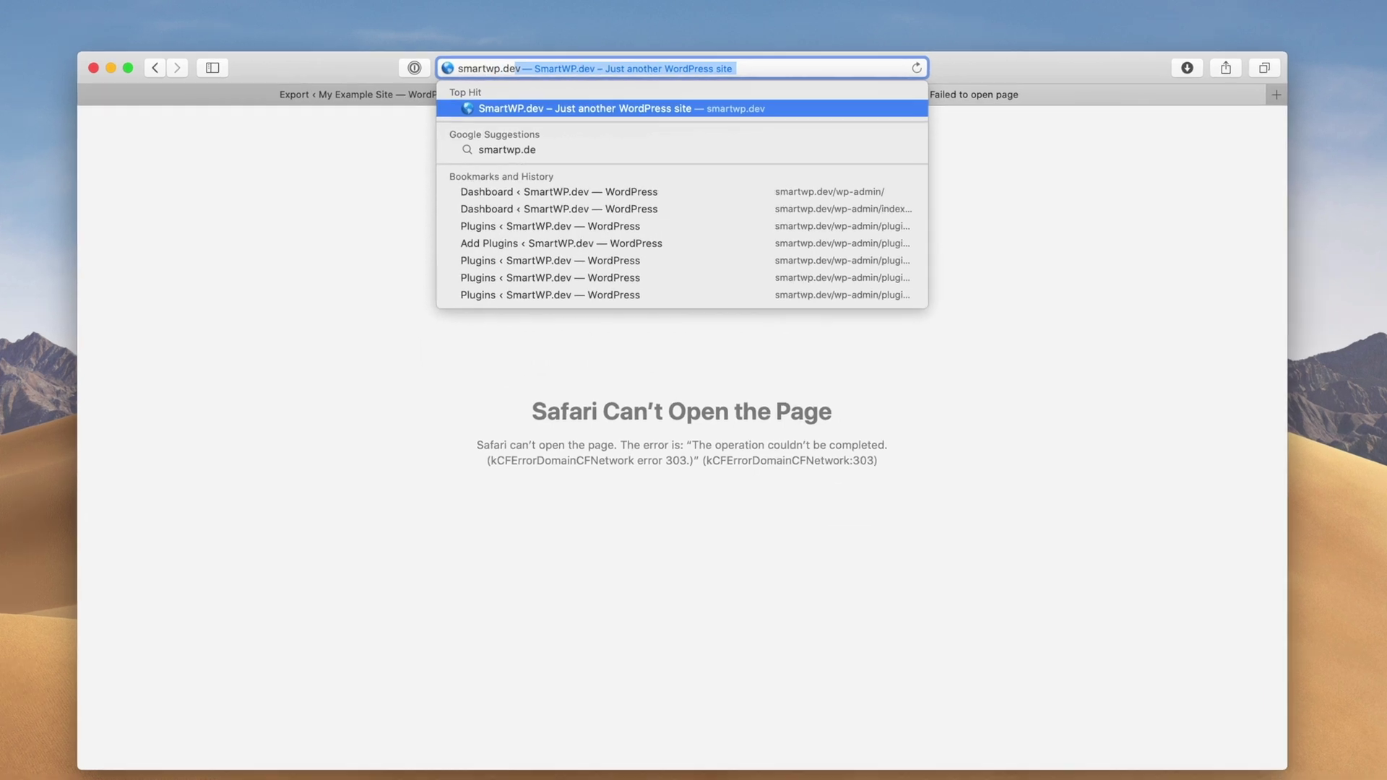
type("v/wp-ad")
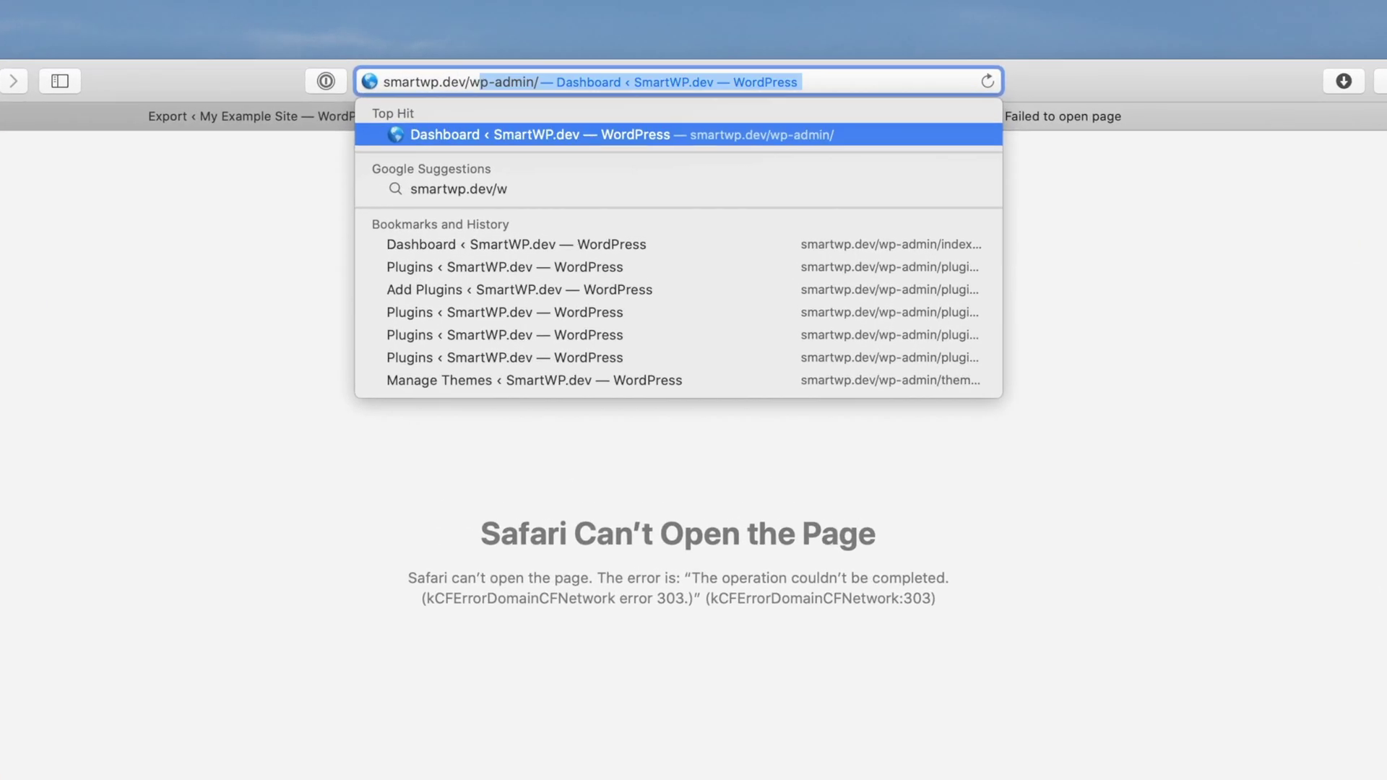
Step: Load smartwp.dev/wp-admin and verify the imported Posts, Media and Pages lists
key("Return")
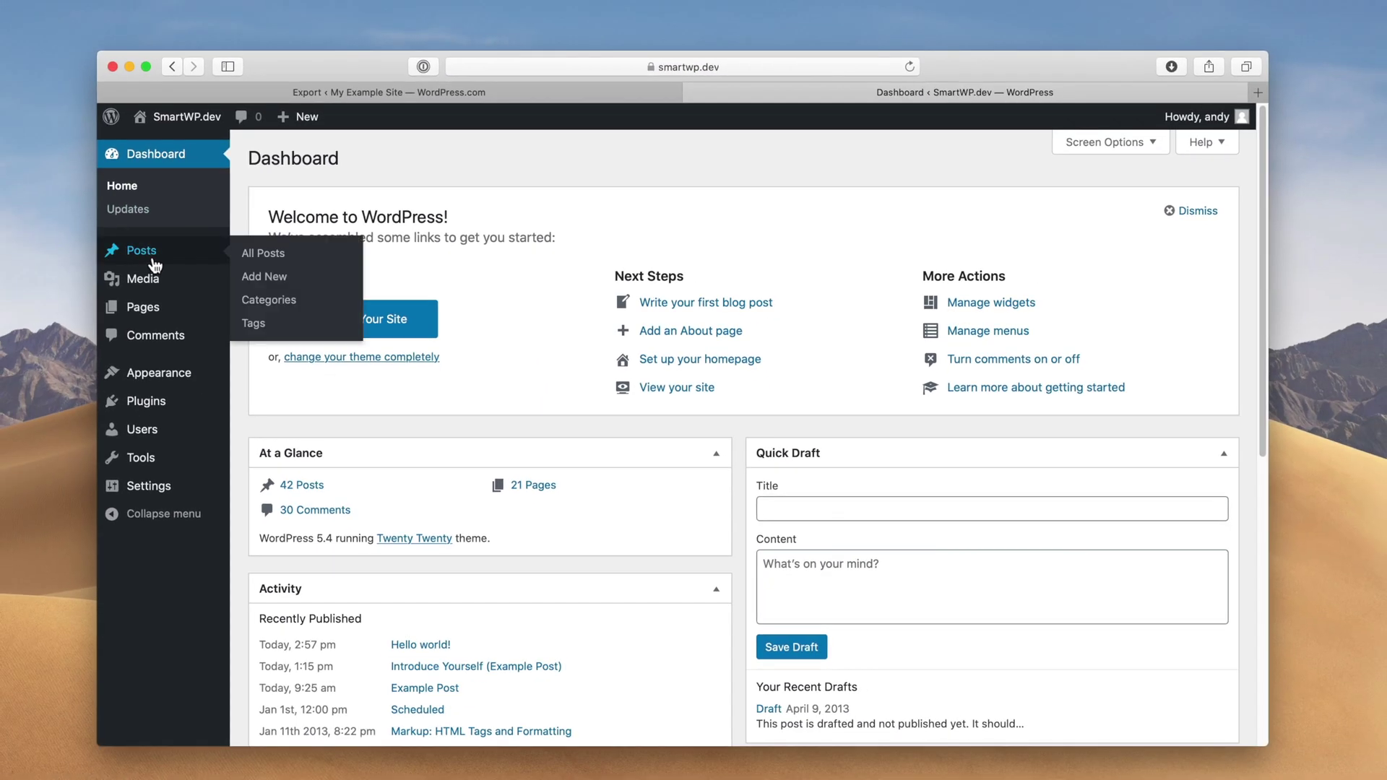
left_click(151, 254)
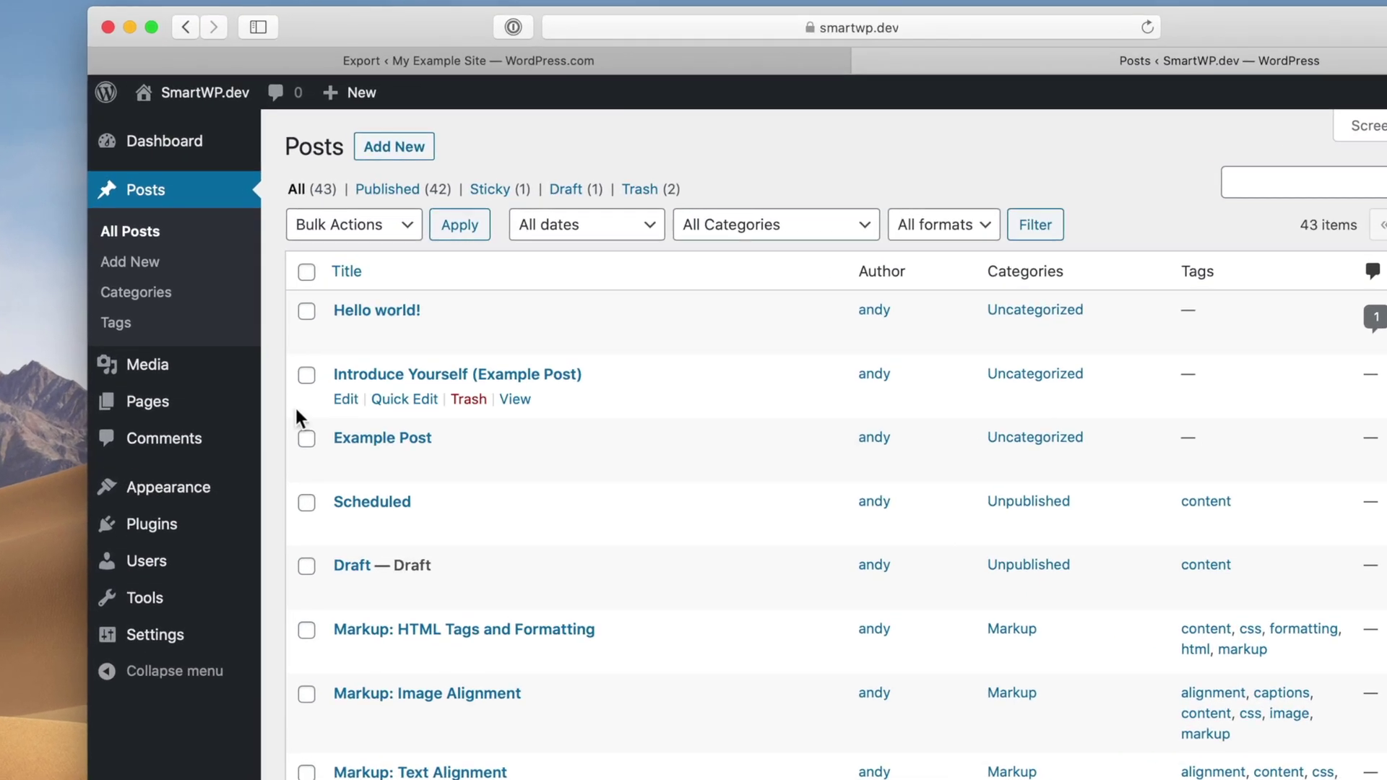
left_click(182, 370)
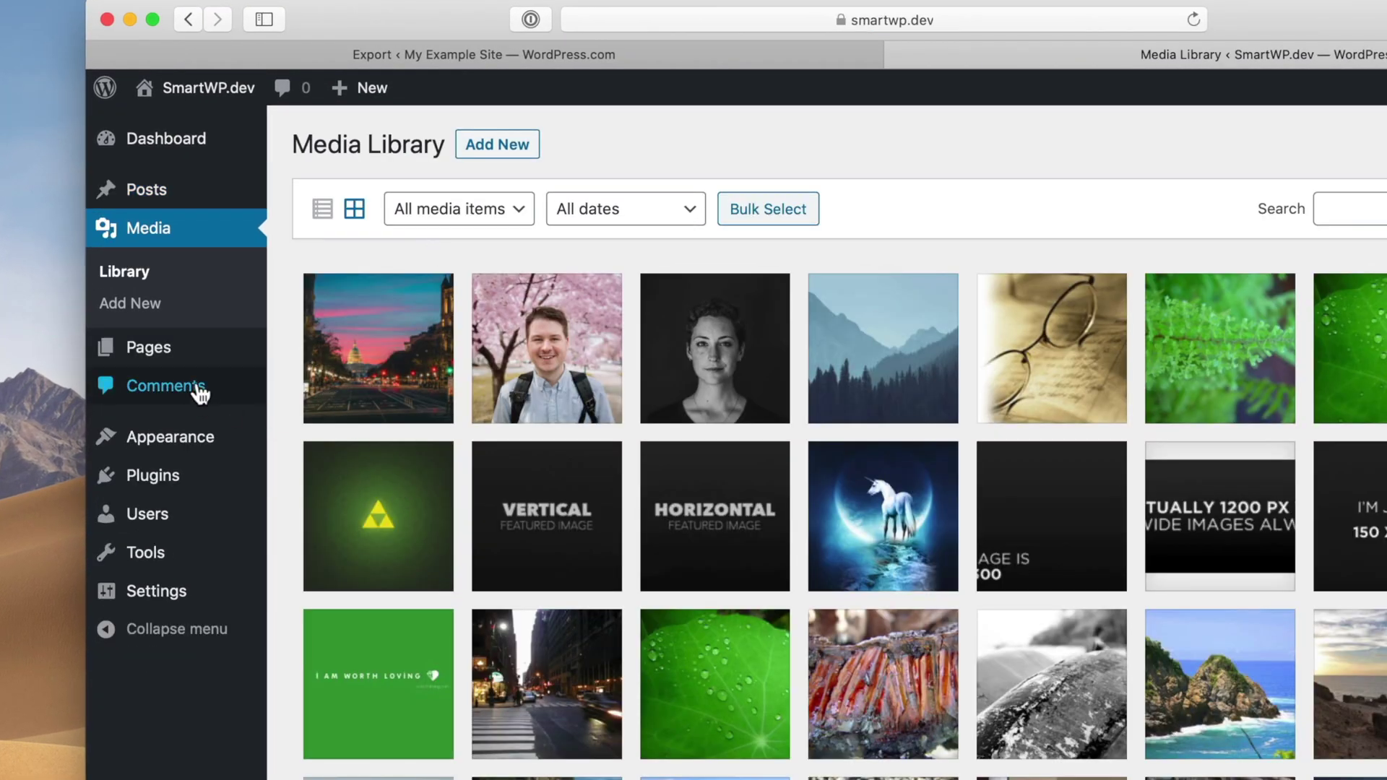
left_click(149, 347)
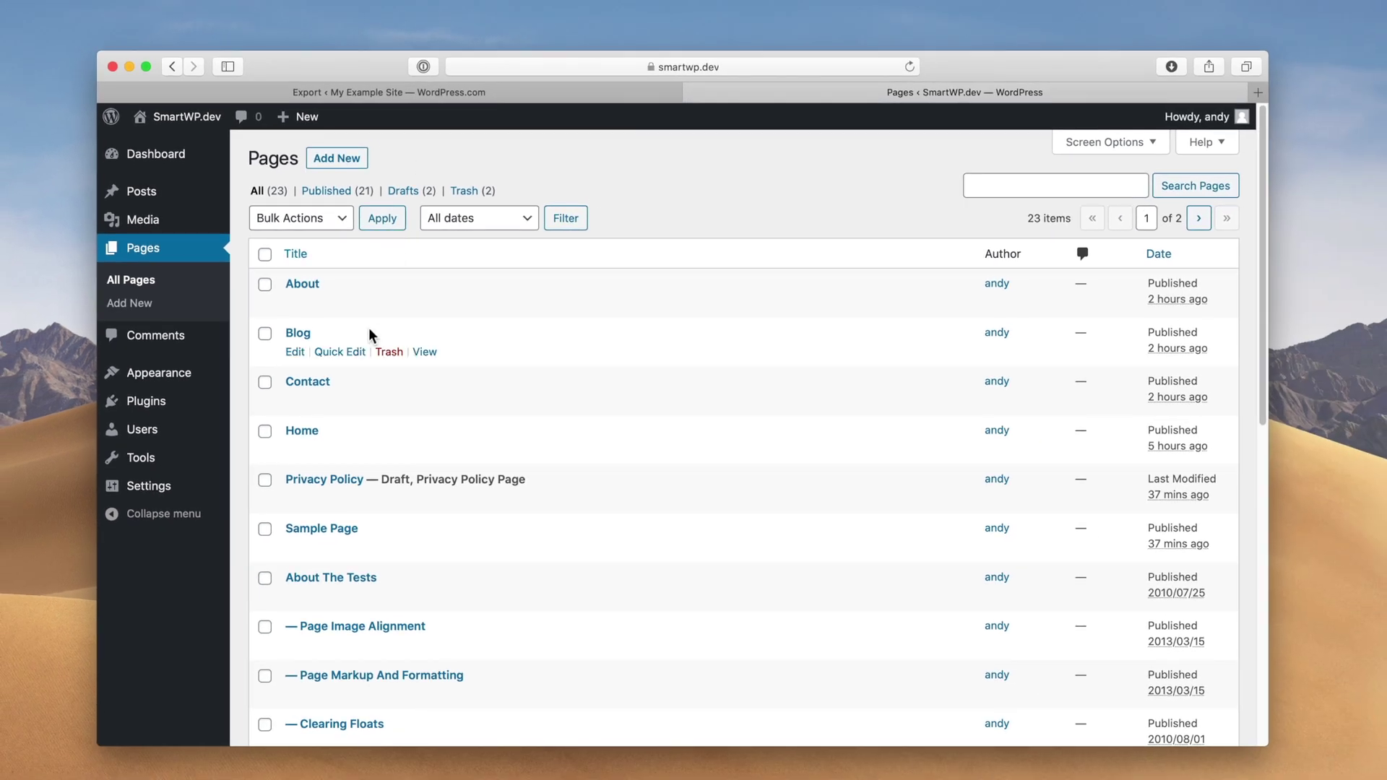
left_click(143, 219)
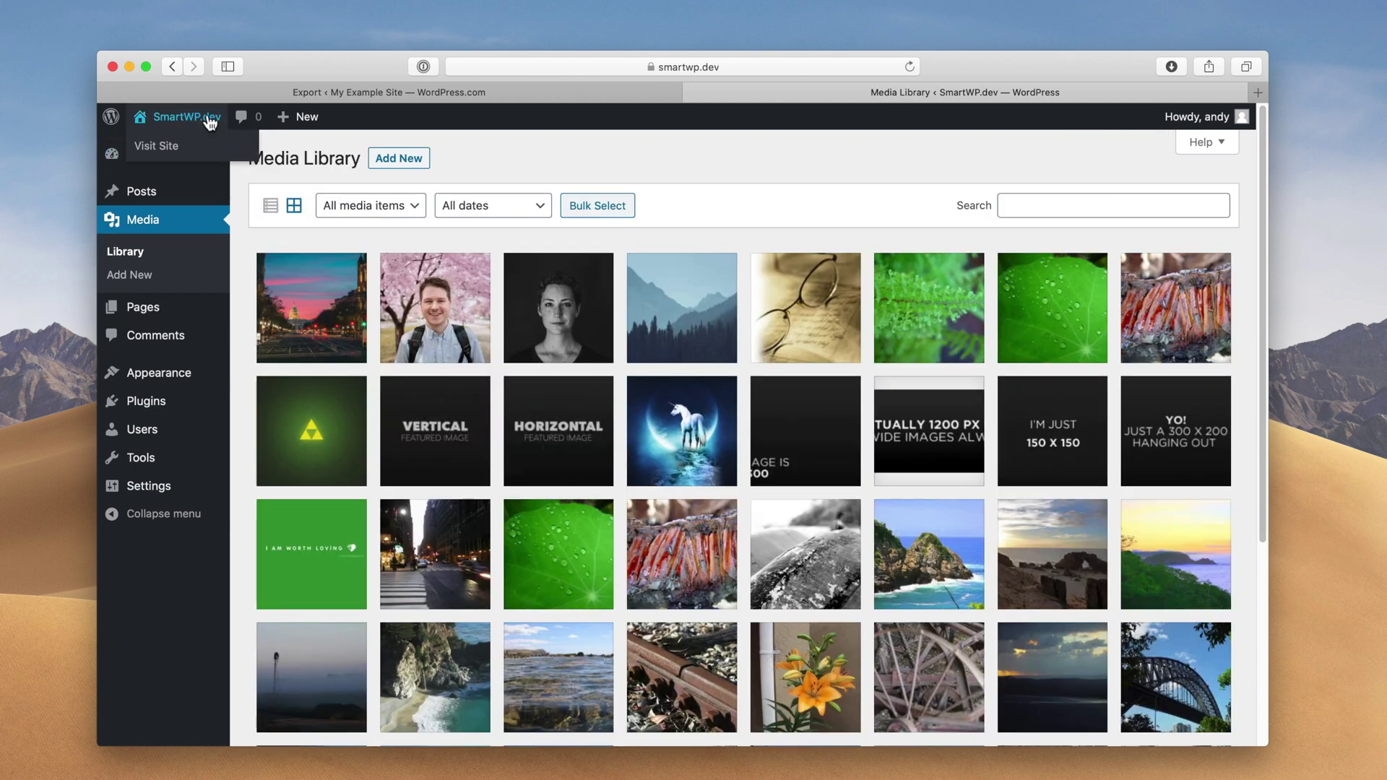
Step: Visit the SmartWP.dev front end and open its Customizer on the Twenty Twenty theme
left_click(210, 120)
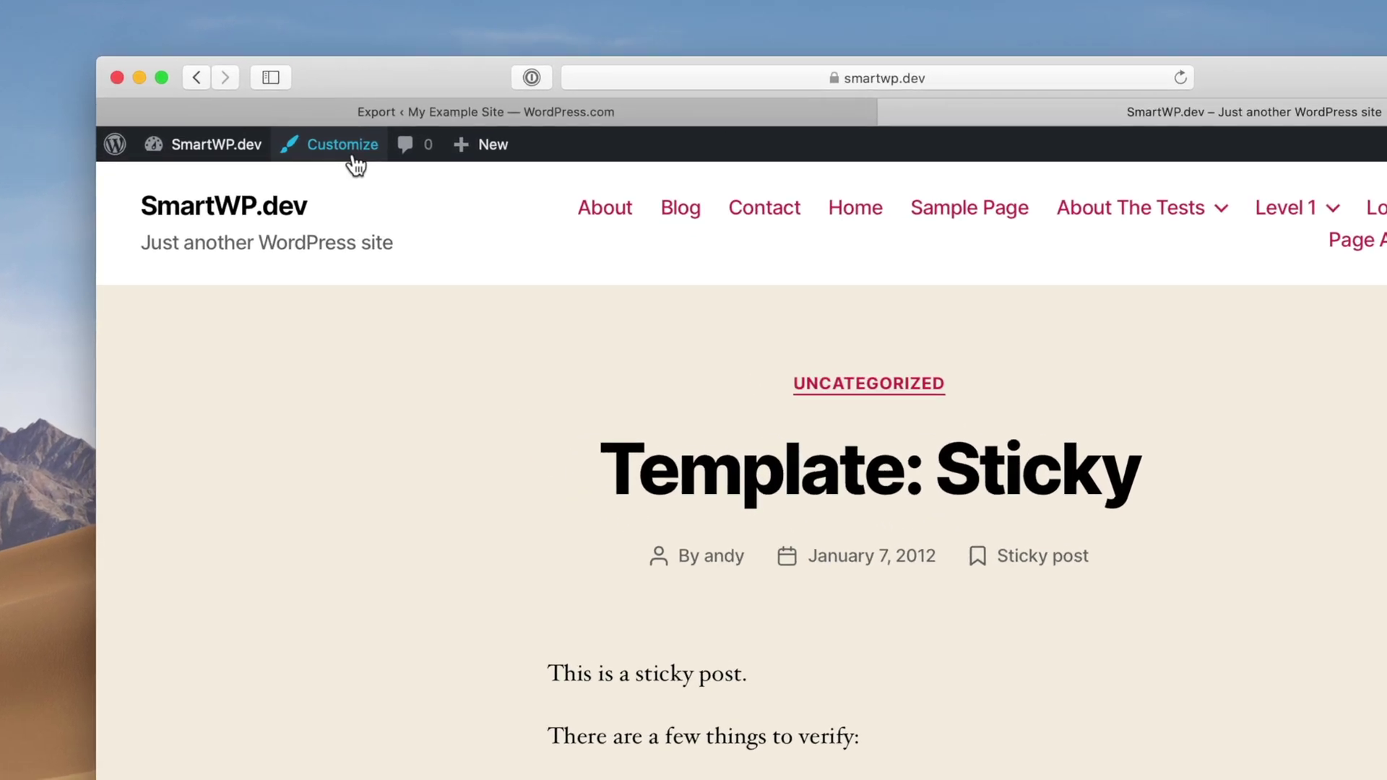
left_click(281, 116)
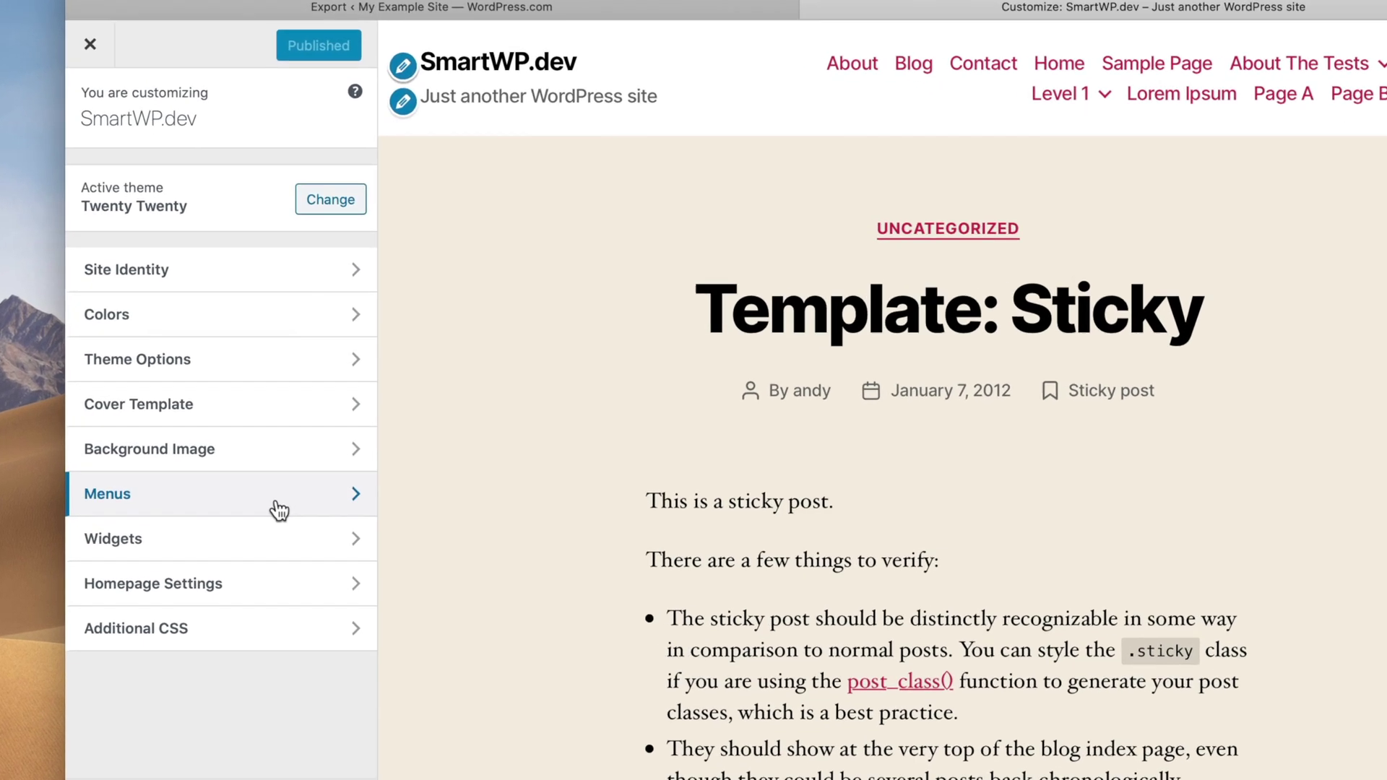
Step: Assign the Primary menu (Home, Blog, About, Contact) to the Desktop Horizontal Menu location
left_click(279, 511)
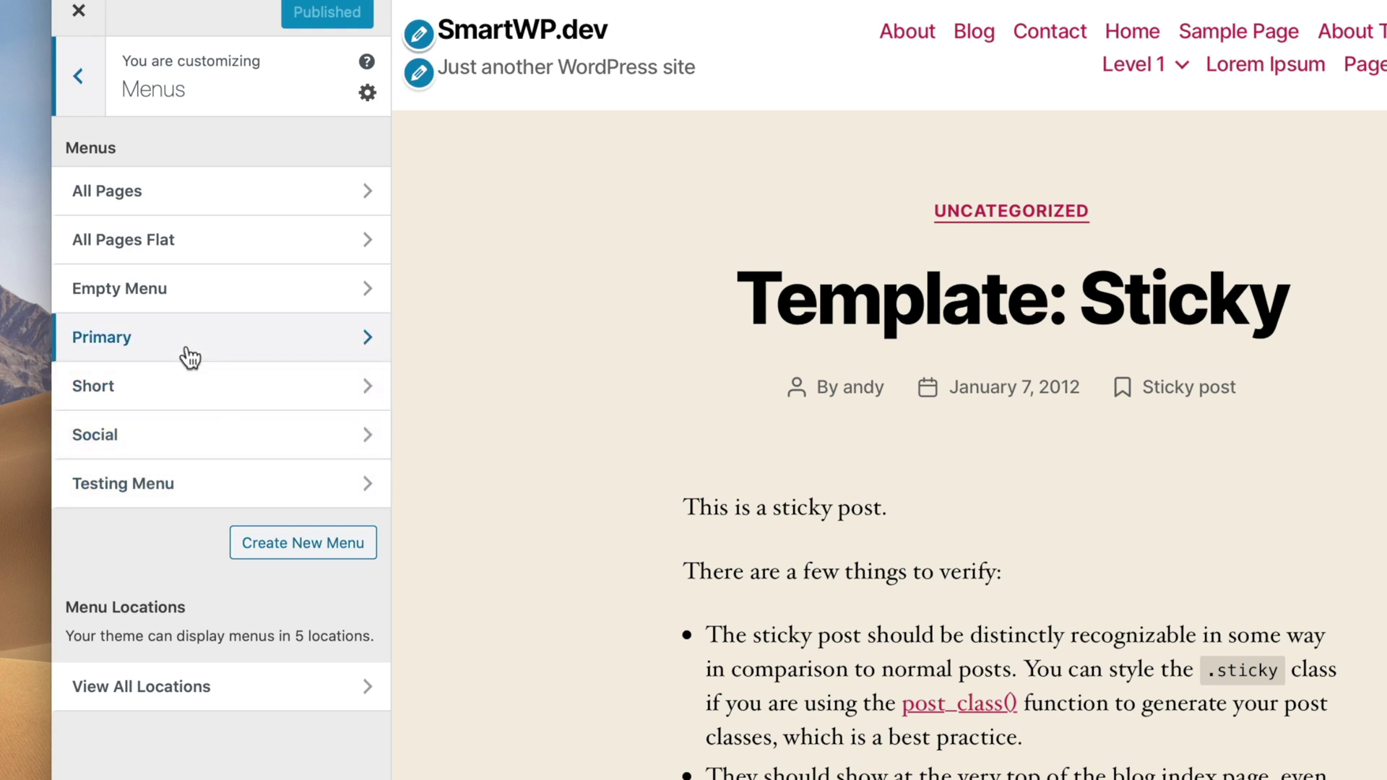
left_click(183, 353)
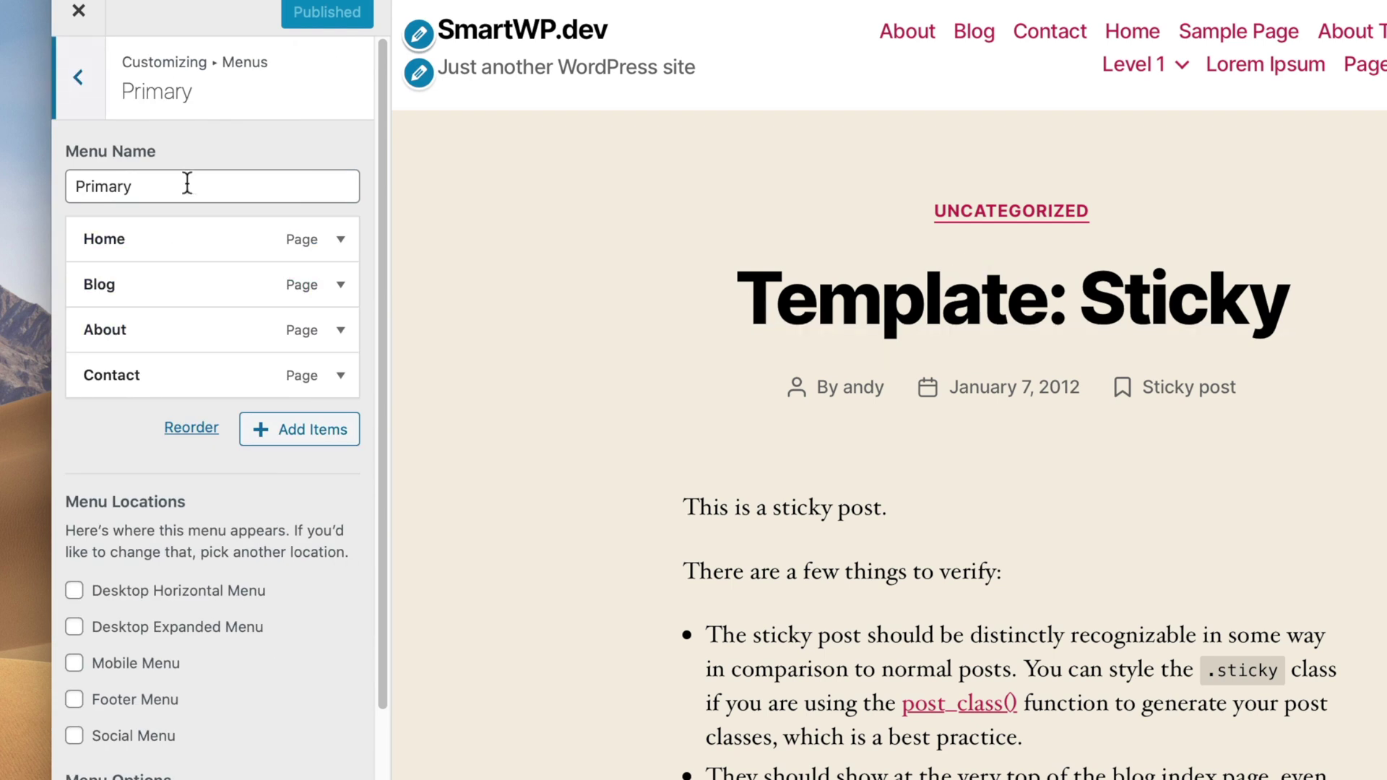
scroll(206, 537, "down", 2)
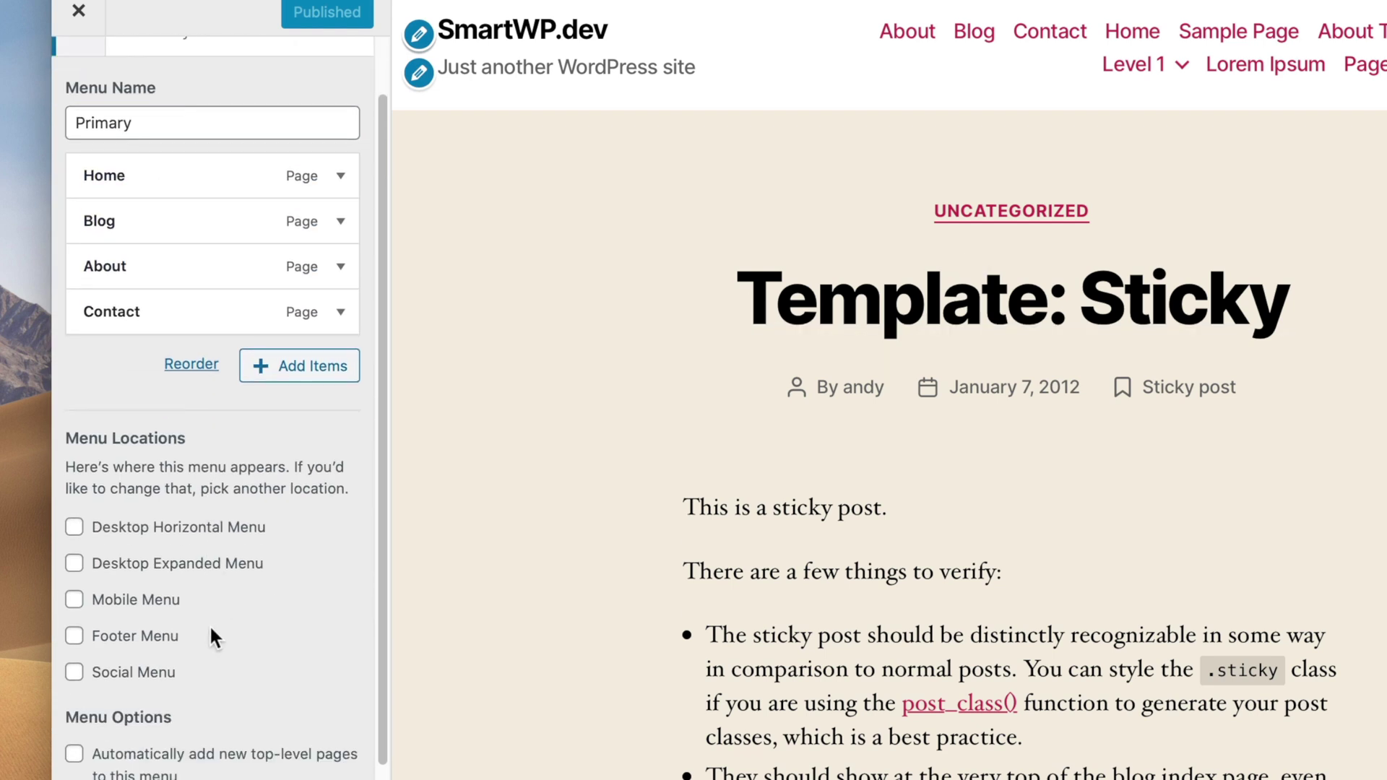
left_click(178, 527)
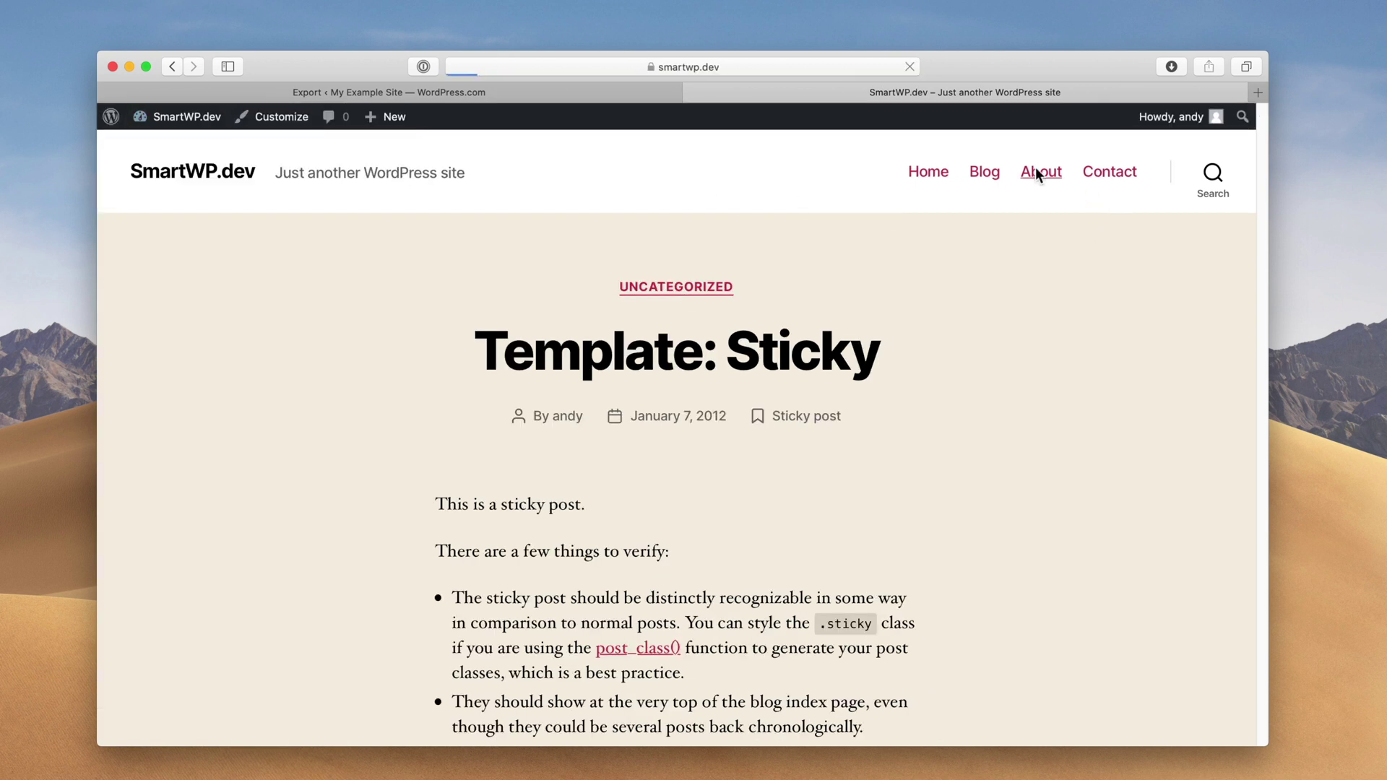
Step: Scroll through SmartWP.dev's imported About page, then return to the WordPress.com Export page
scroll(827, 418, "down", 15)
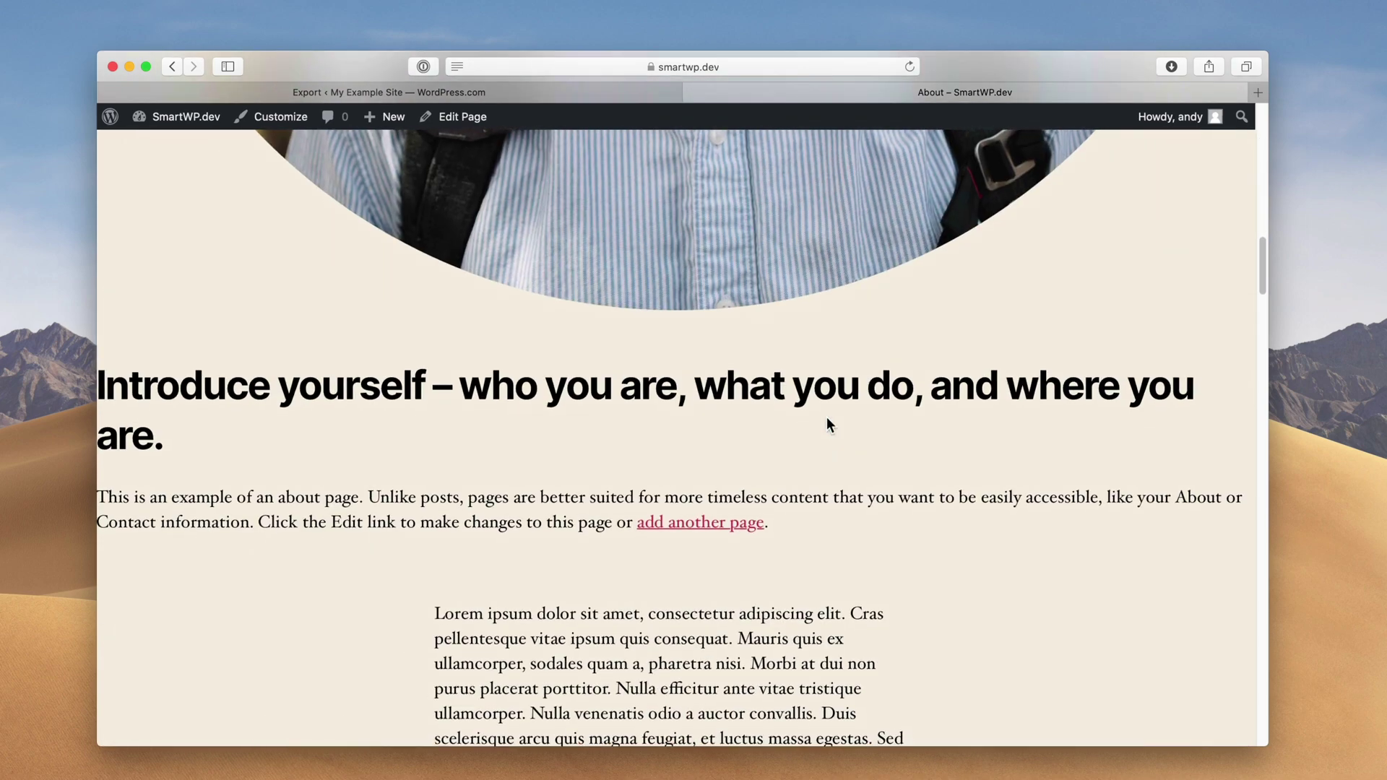
scroll(826, 419, "down", 10)
scroll(827, 419, "up", 10)
scroll(827, 419, "down", 10)
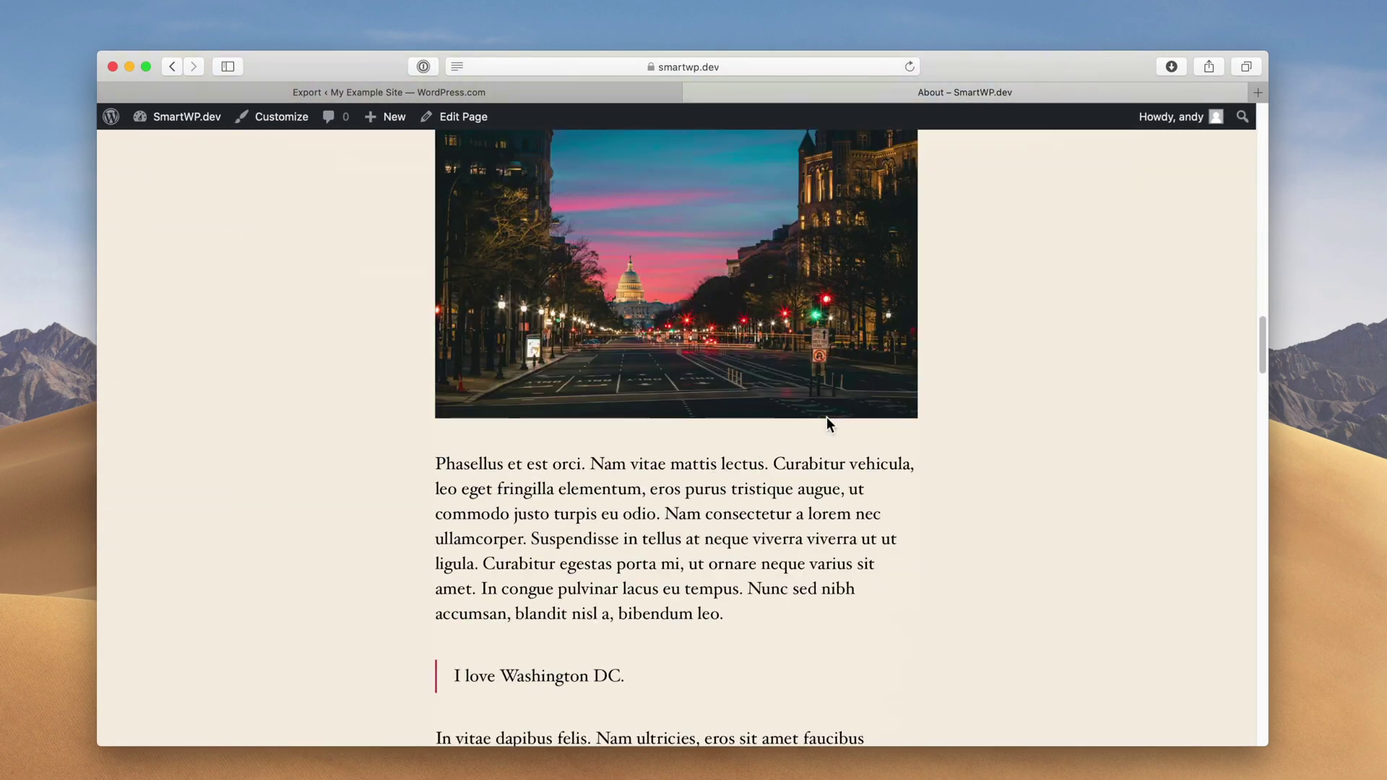
scroll(826, 418, "down", 12)
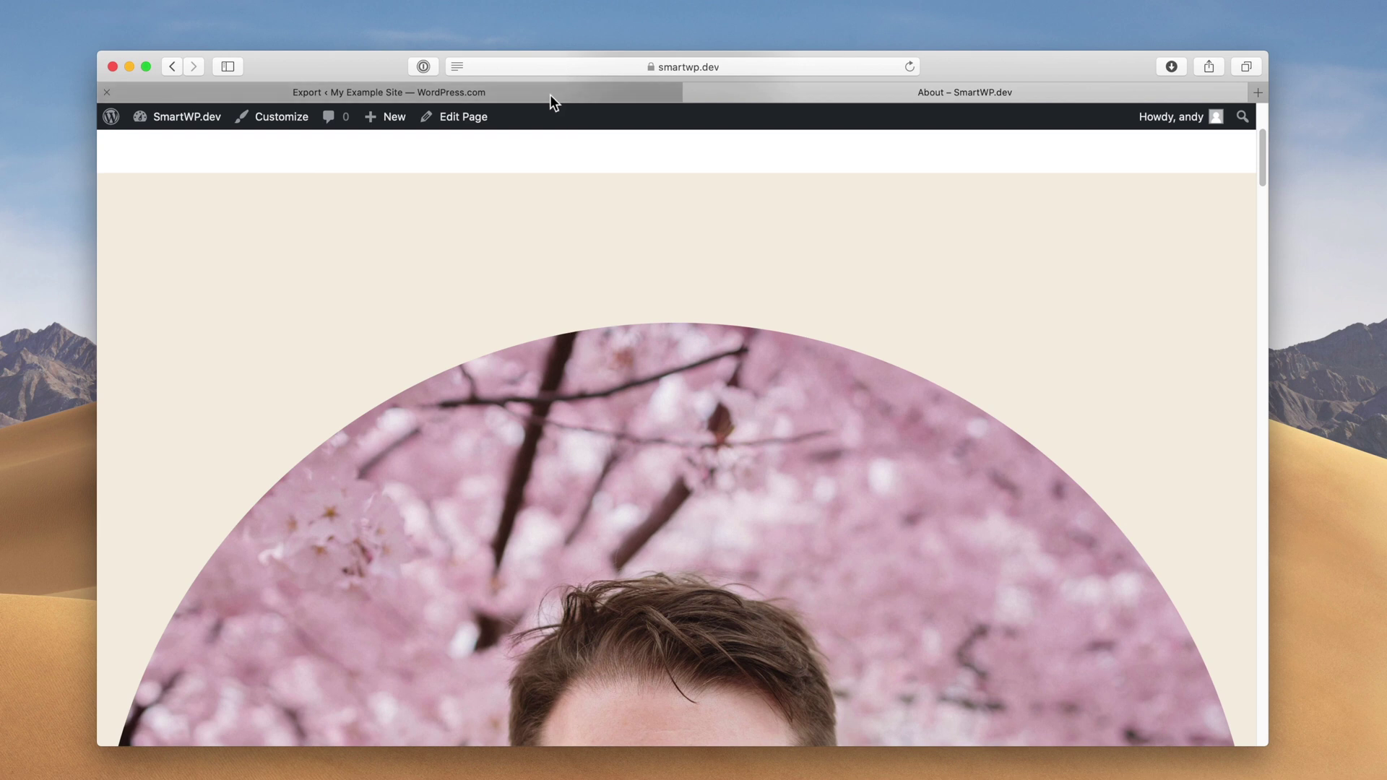
left_click(550, 95)
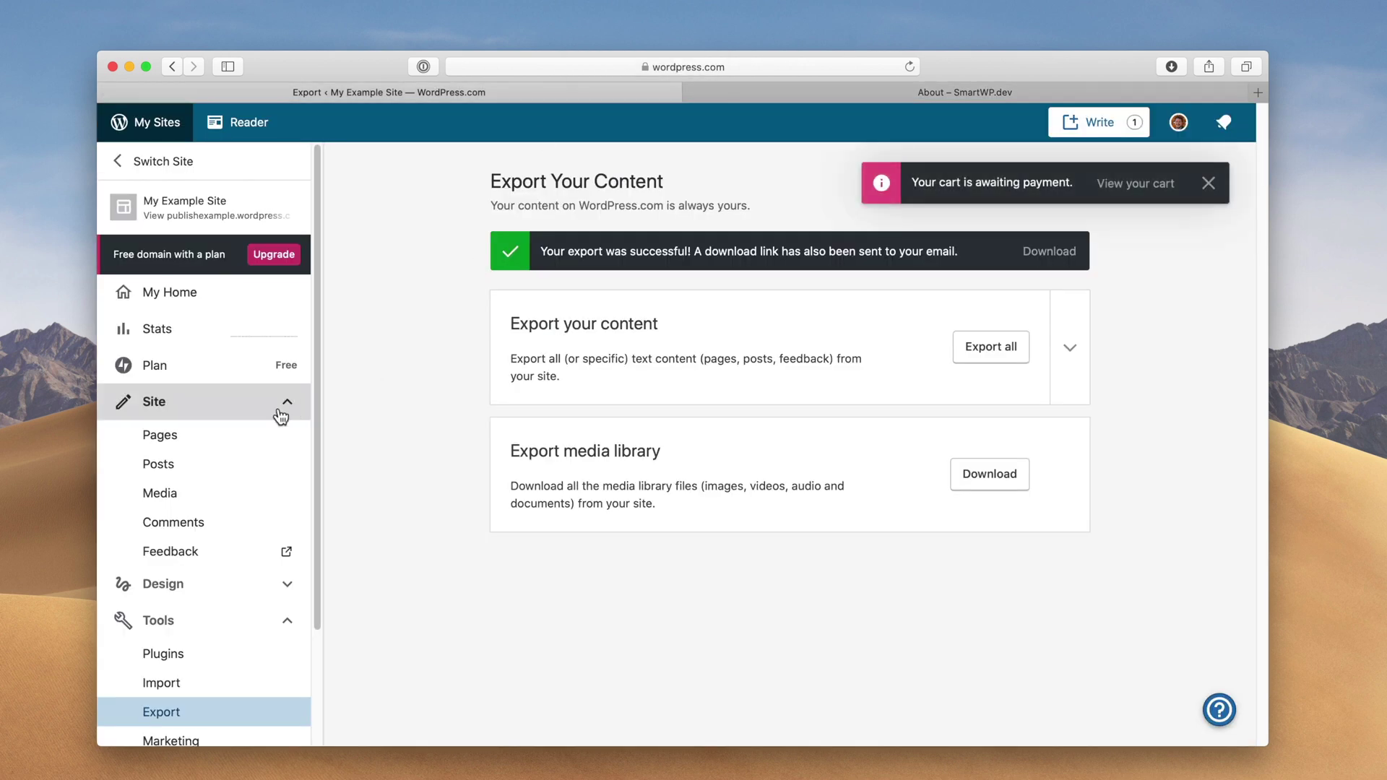
Step: Open the About page in the WordPress.com editor and select its two-column Layout Grid block
left_click(247, 434)
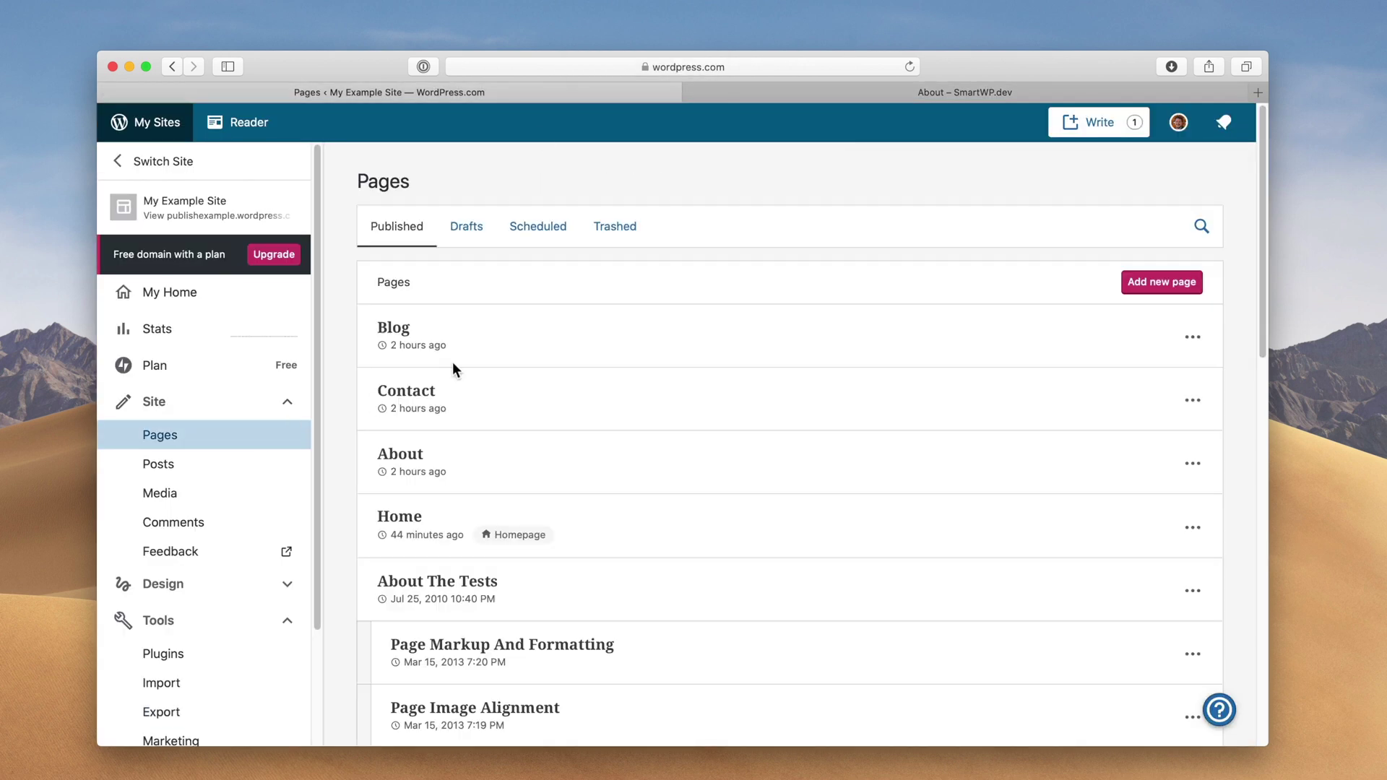
left_click(390, 453)
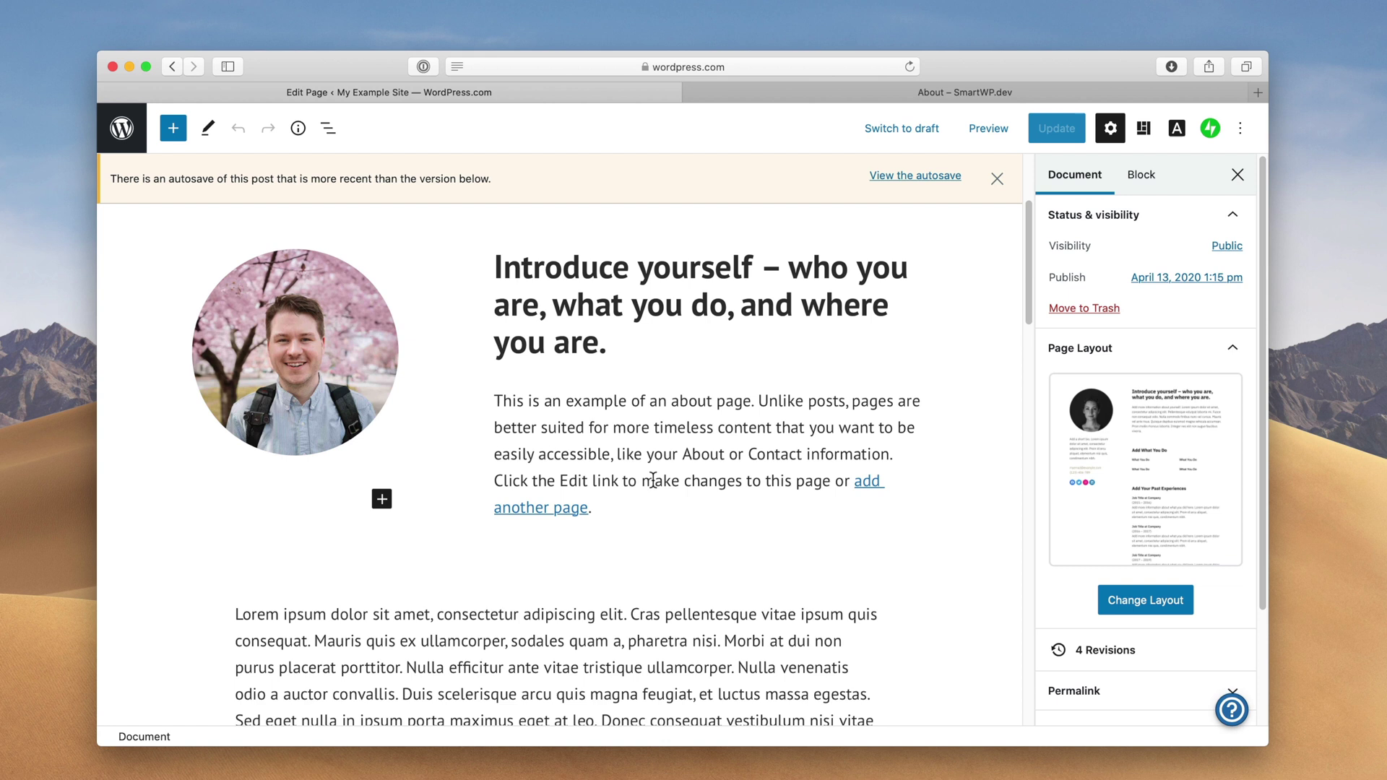
left_click(652, 480)
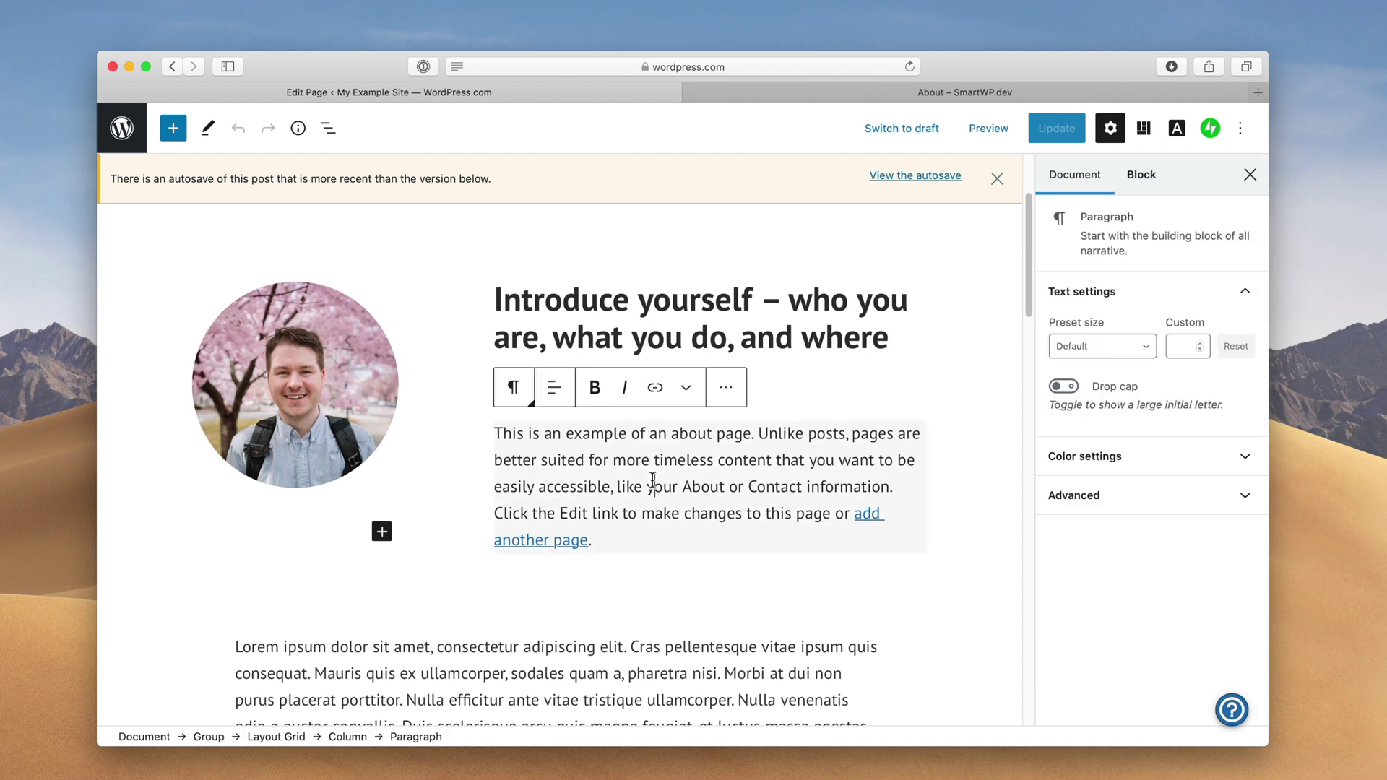
left_click(268, 737)
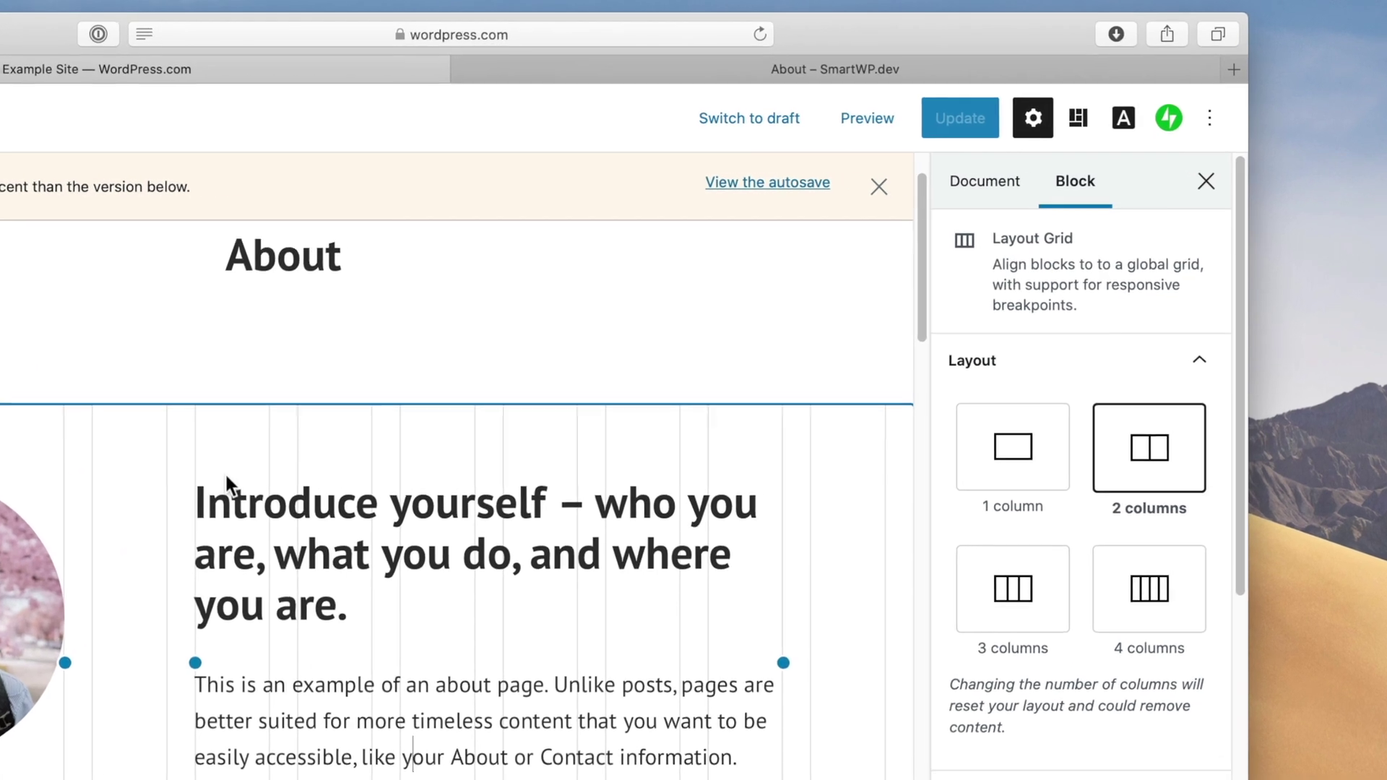
scroll(242, 663, "down", 5)
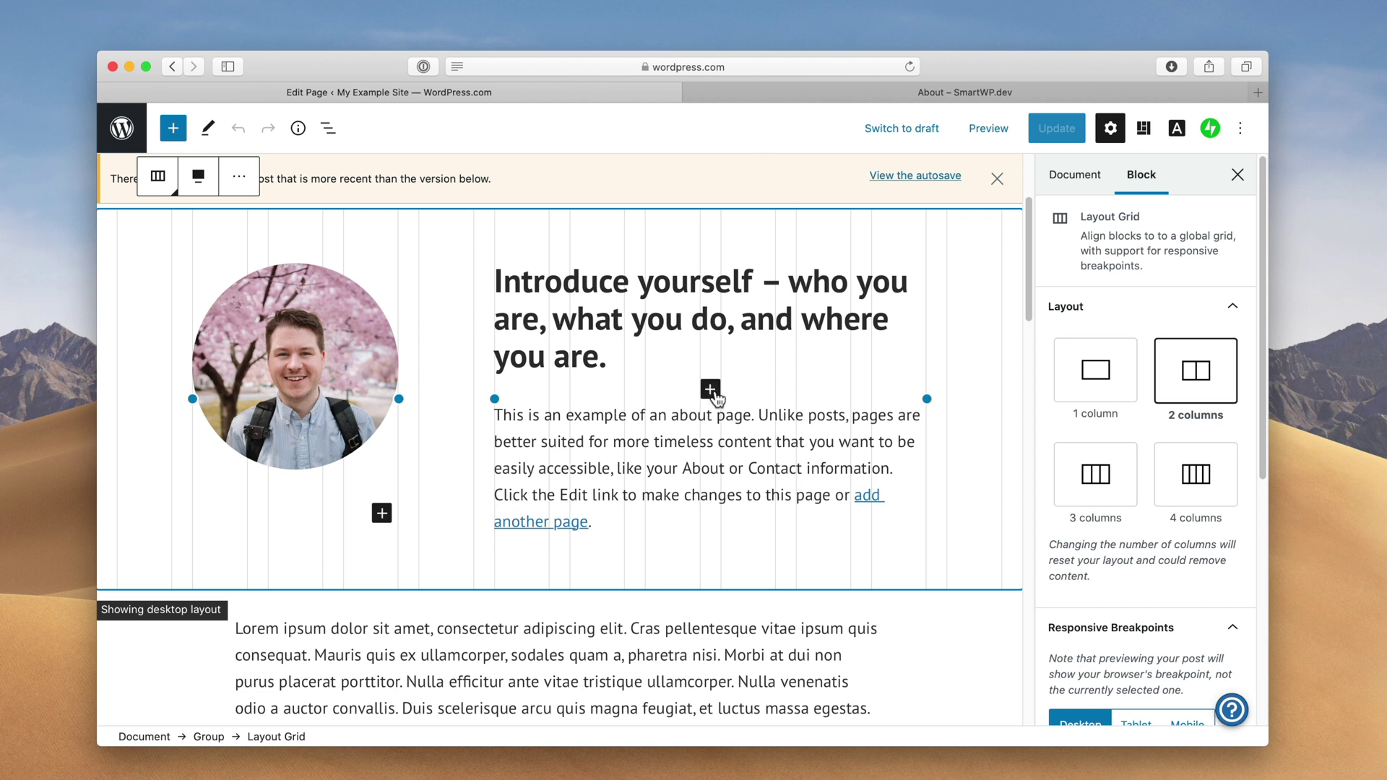
Step: From SmartWP.dev's Plugins > Add New page, install and activate Layout Grid Block
left_click(796, 90)
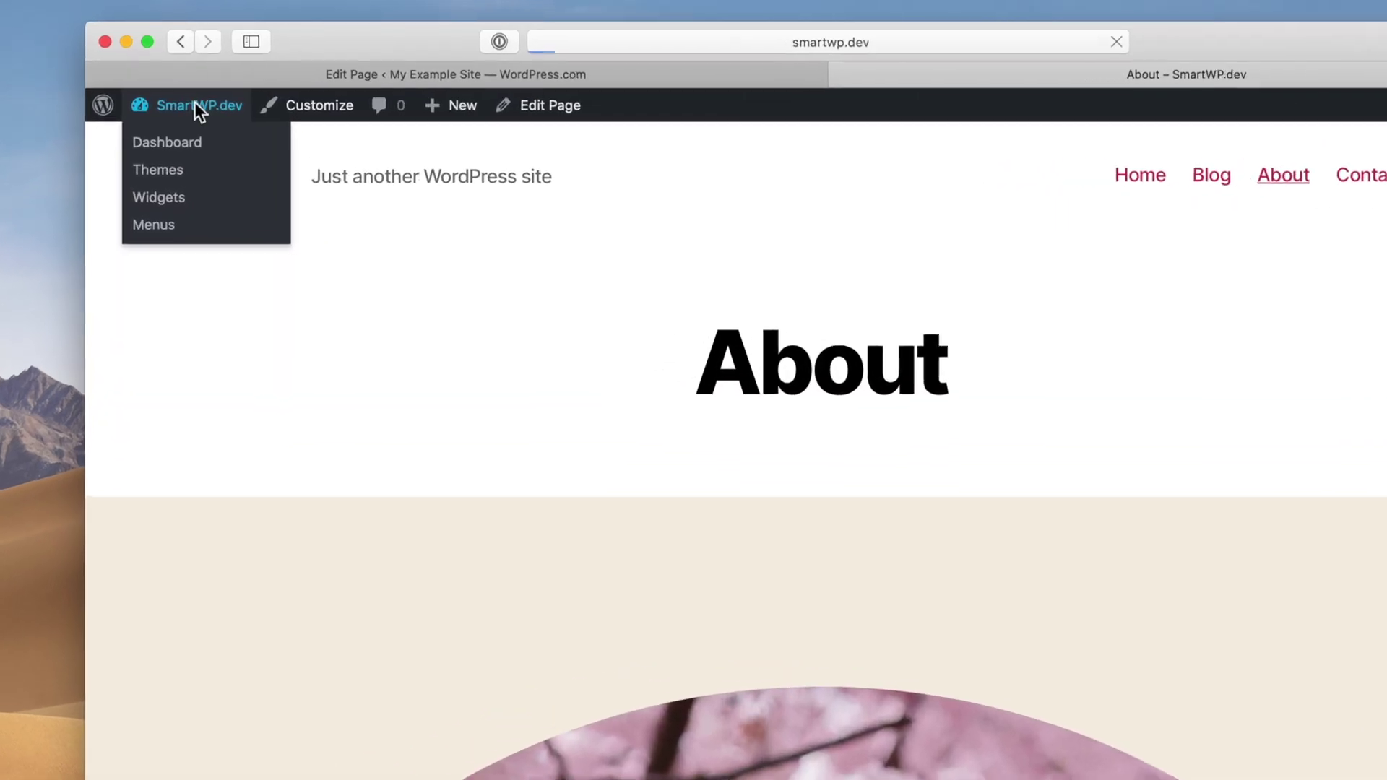
left_click(180, 114)
mouse_move(195, 489)
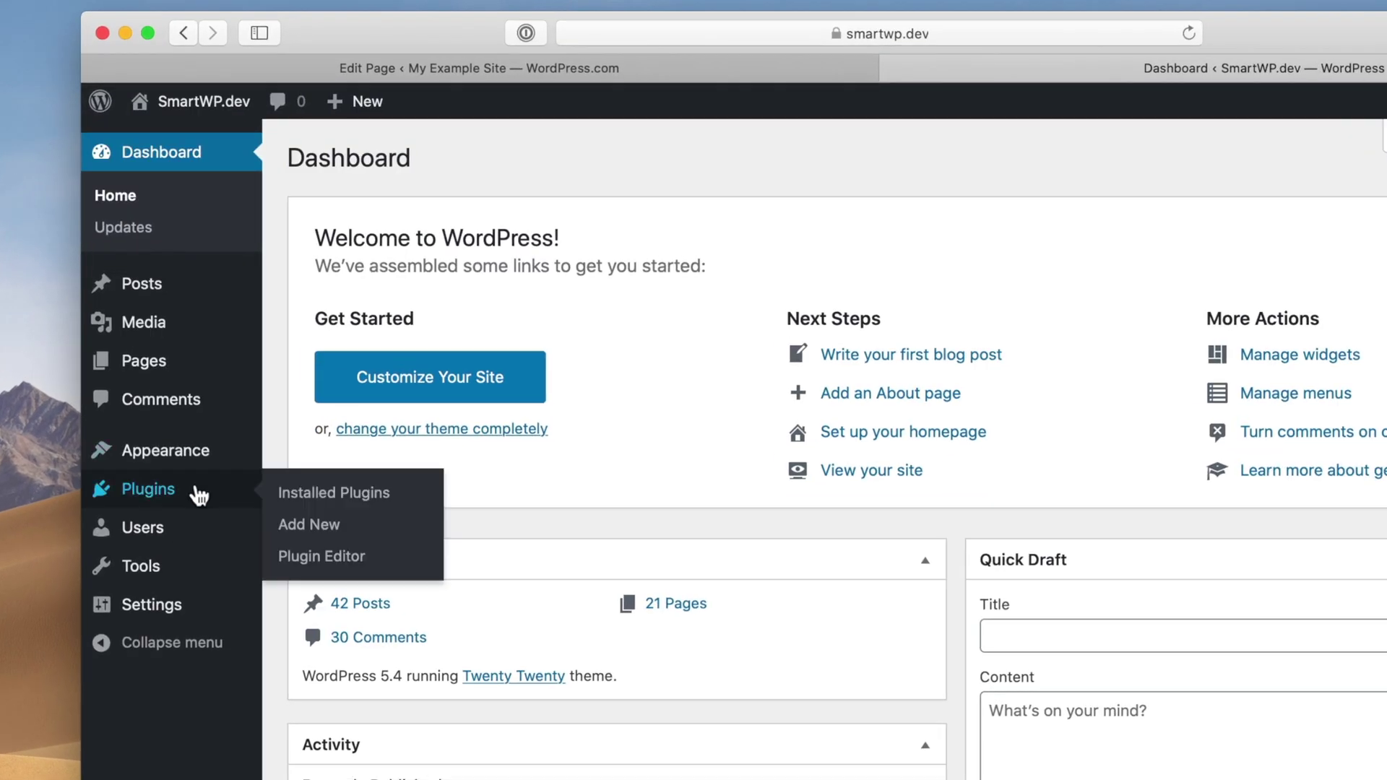
left_click(336, 520)
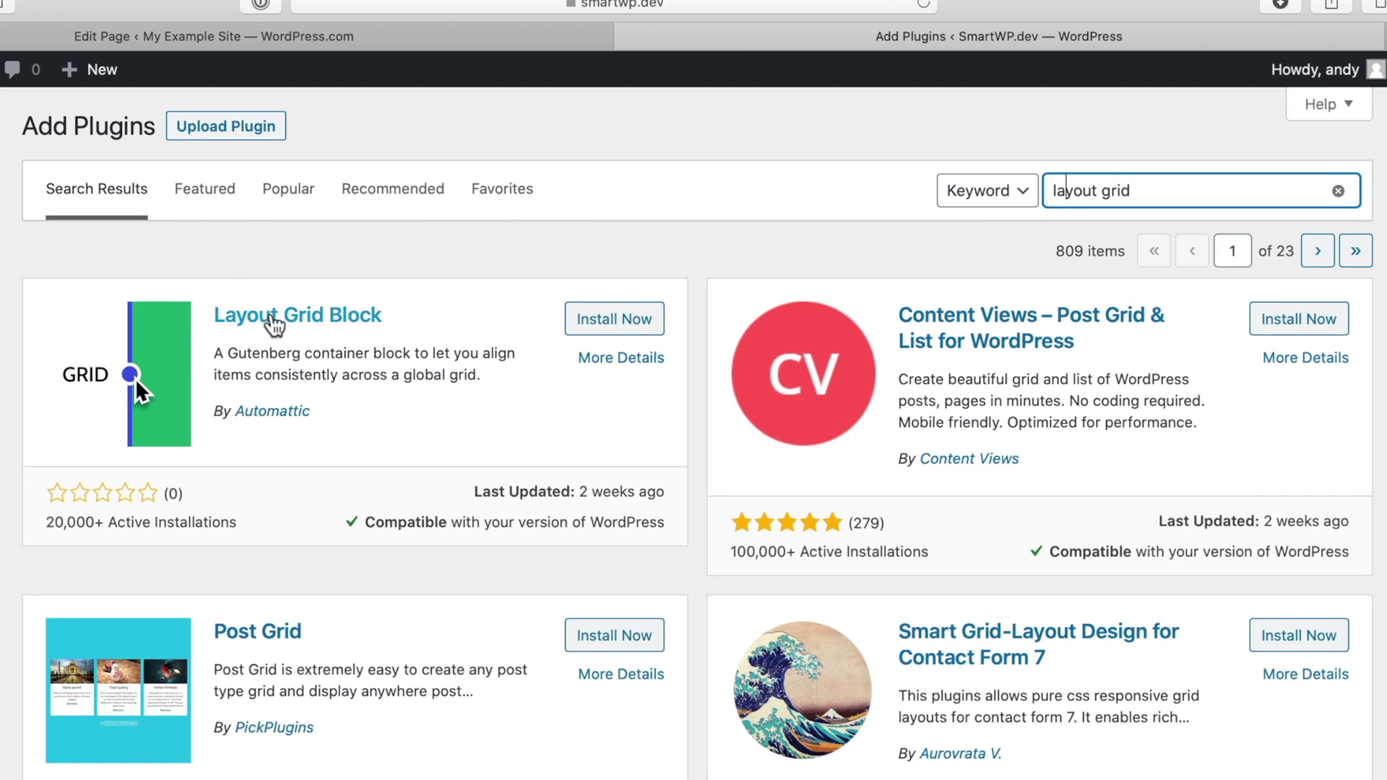
left_click(591, 326)
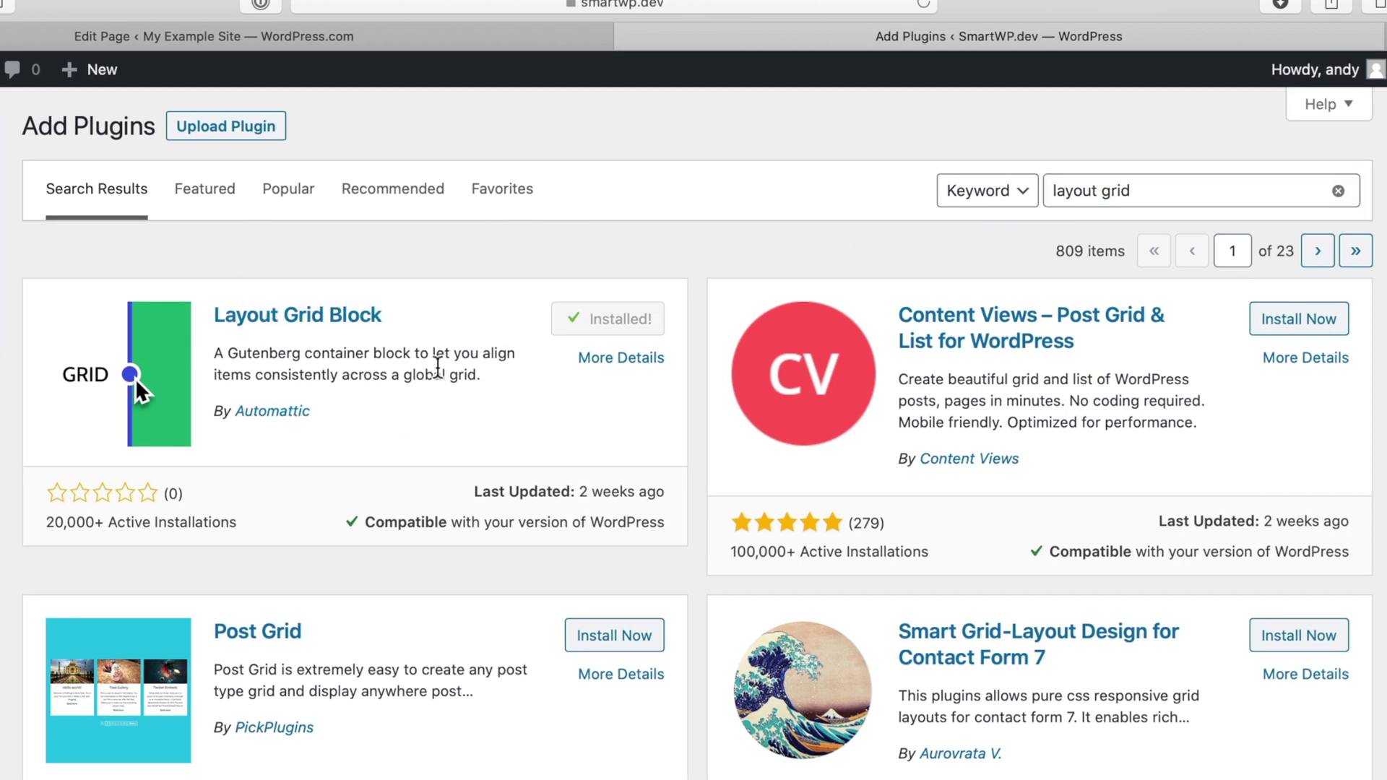
left_click(624, 319)
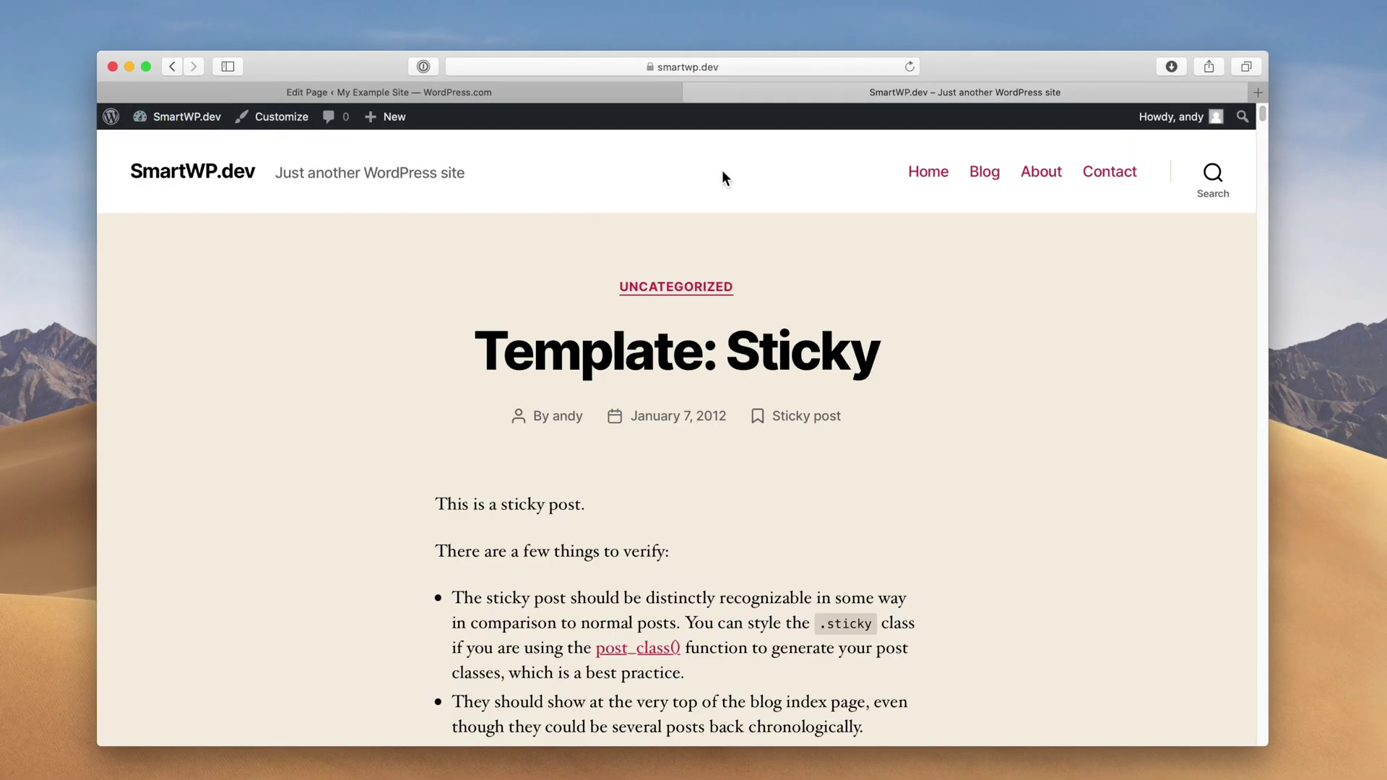
Step: Open SmartWP.dev's About page and check the portrait now sits beside the introduction
left_click(1041, 173)
scroll(511, 347, "down", 5)
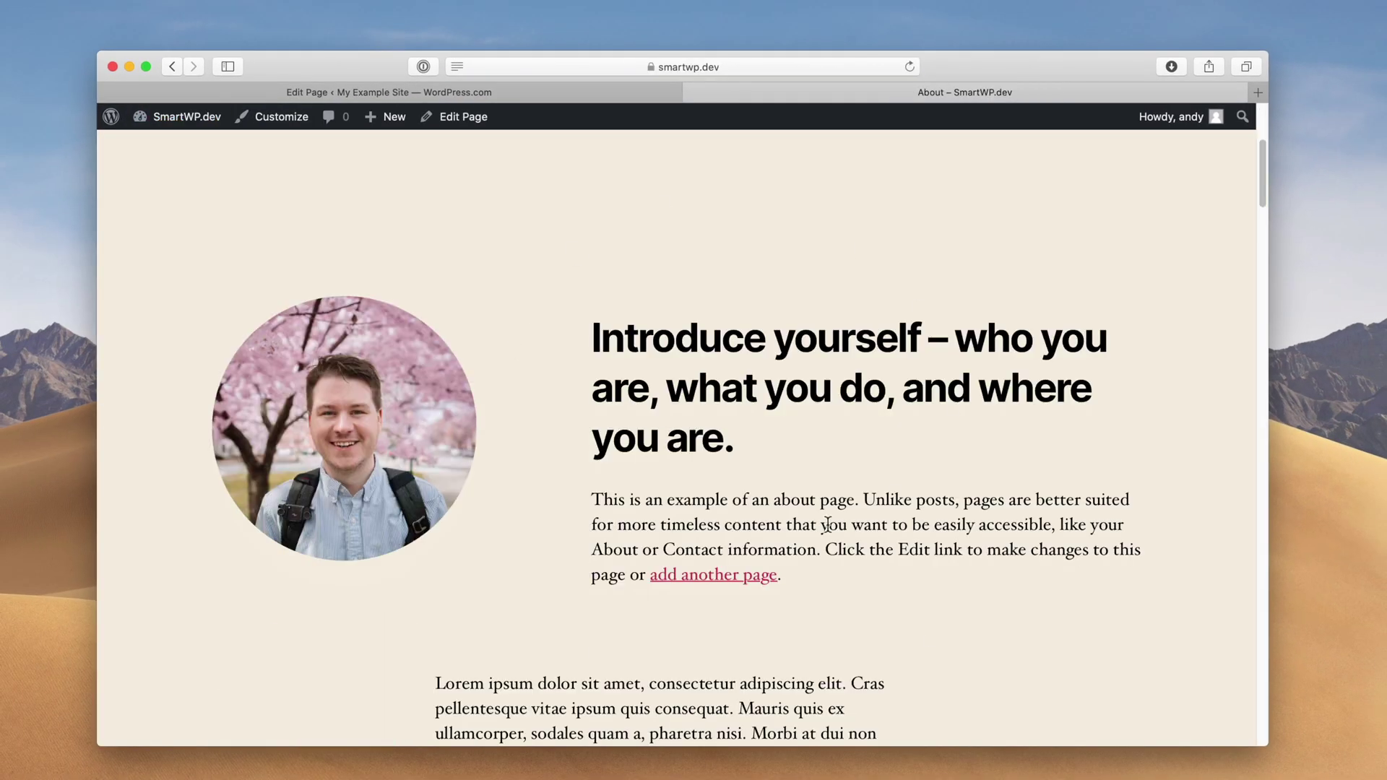
scroll(824, 366, "down", 6)
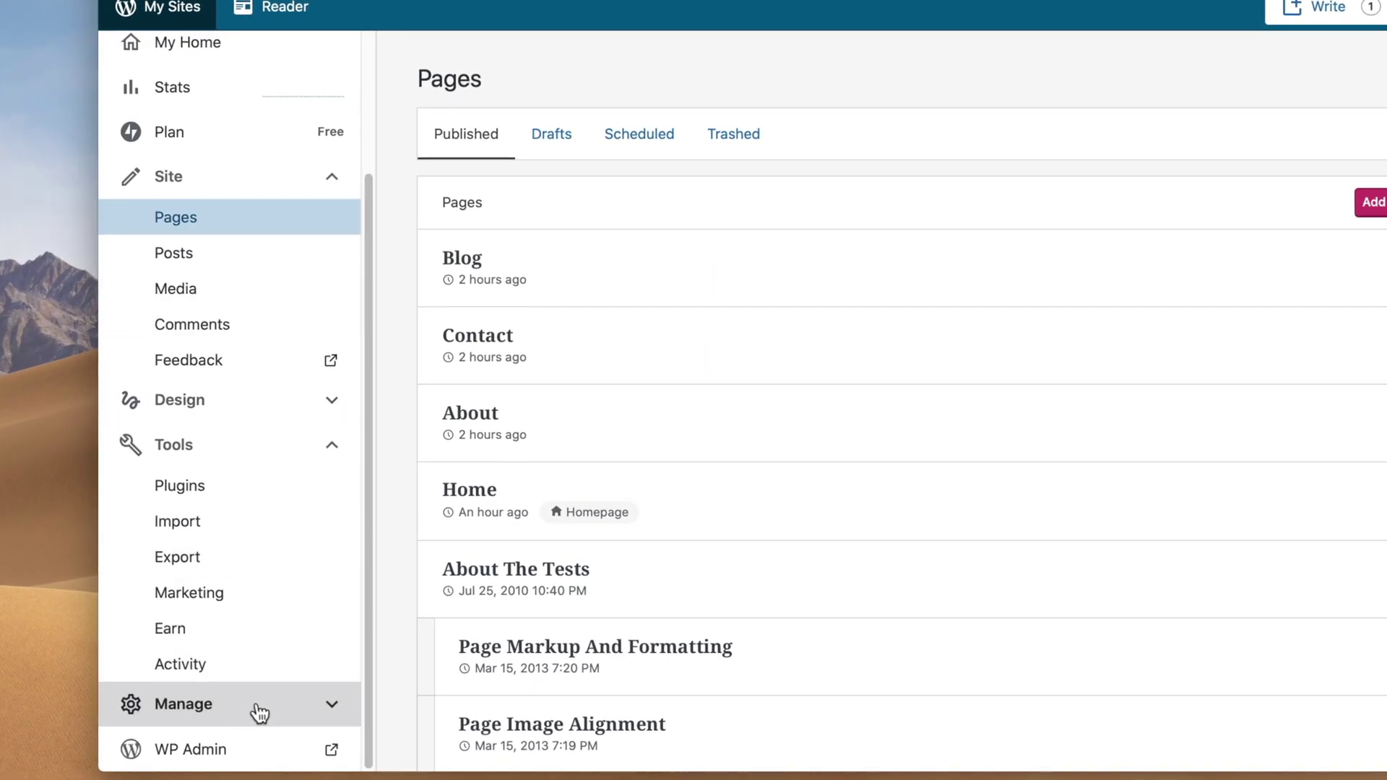
Step: From Settings > Site Address, start a redirect of the old site to smartwp.dev
left_click(259, 714)
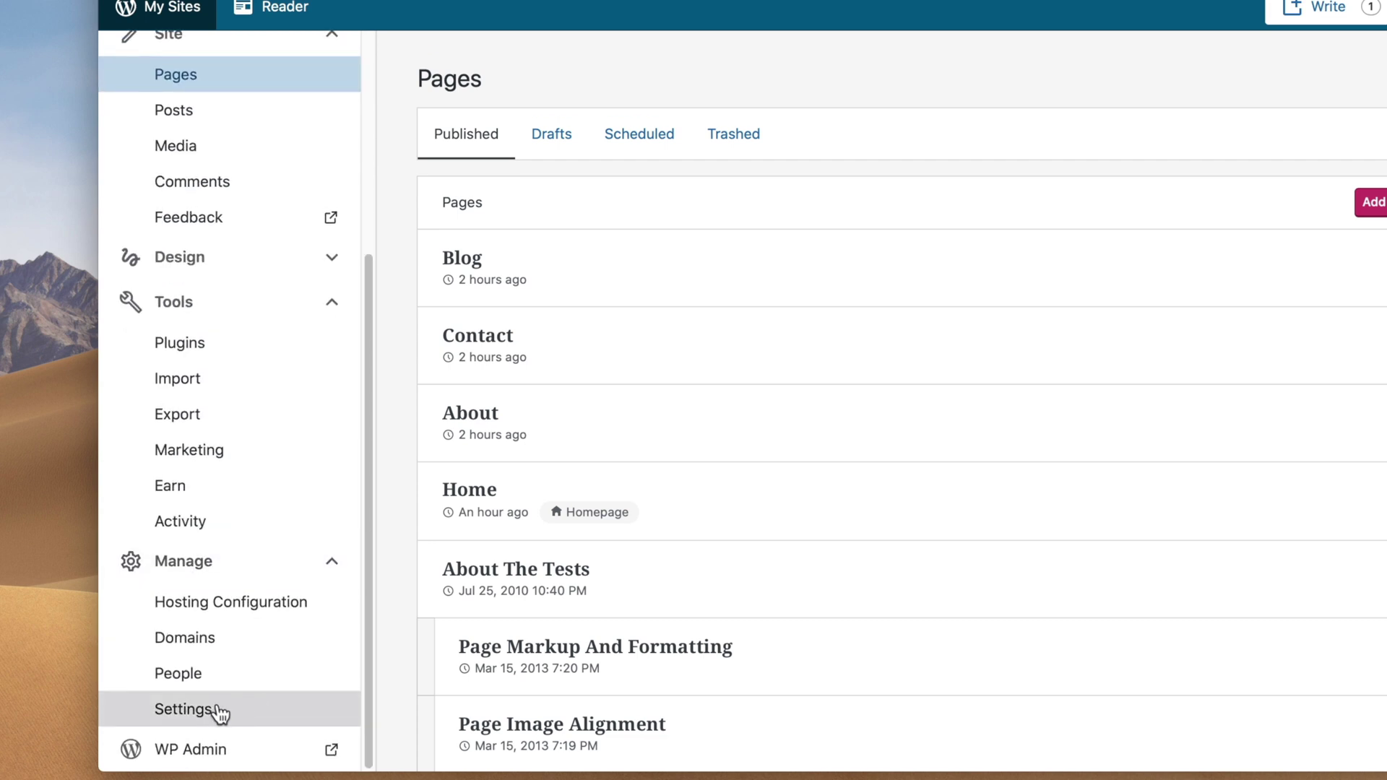
left_click(213, 712)
scroll(691, 536, "down", 2)
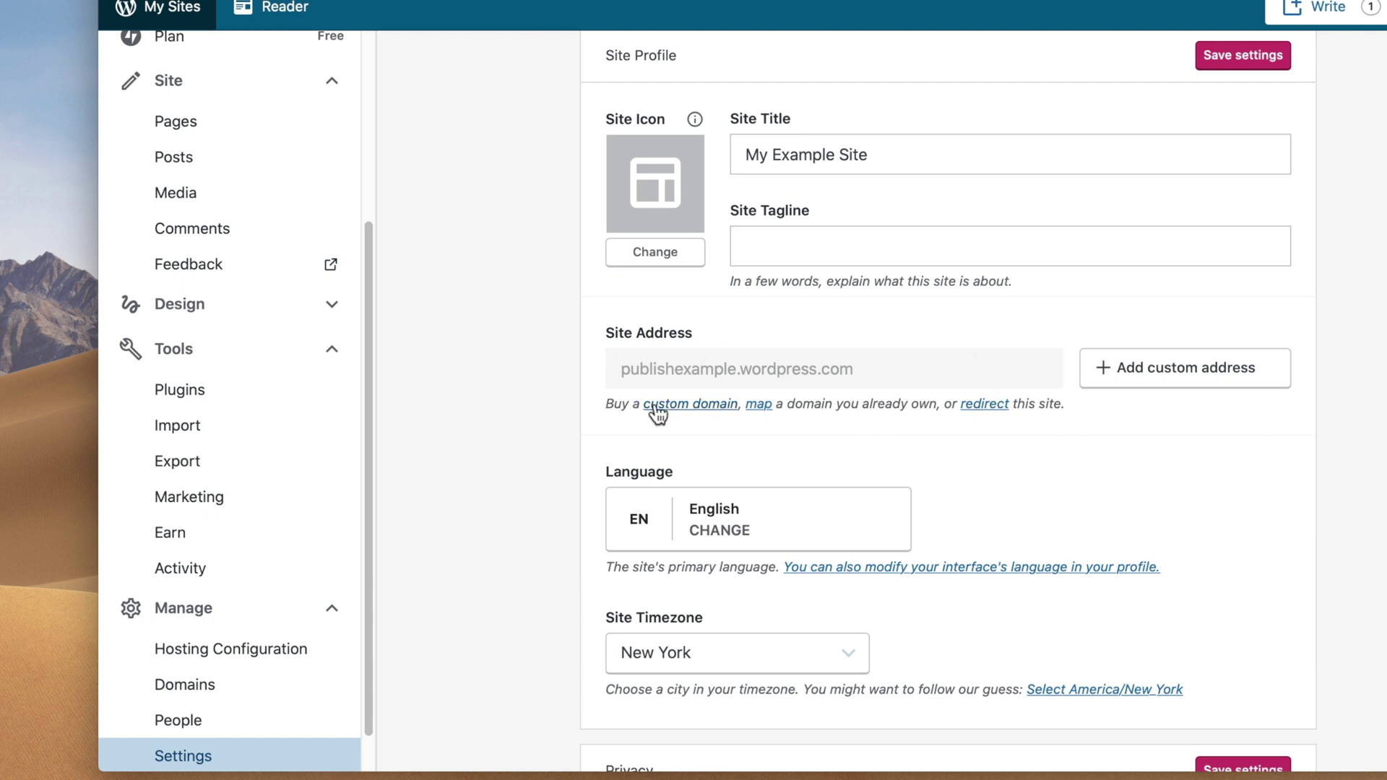
left_click(984, 404)
type("smartwp.de")
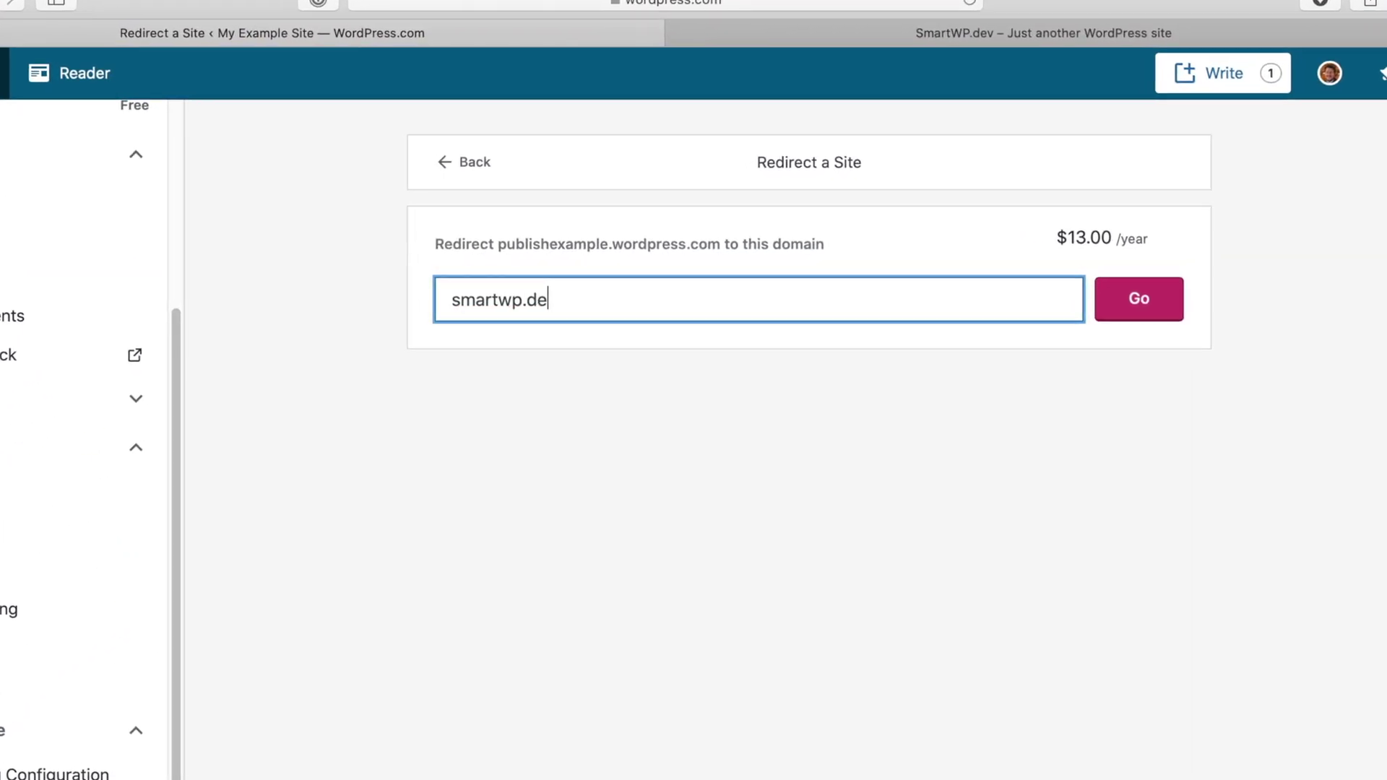
type("v")
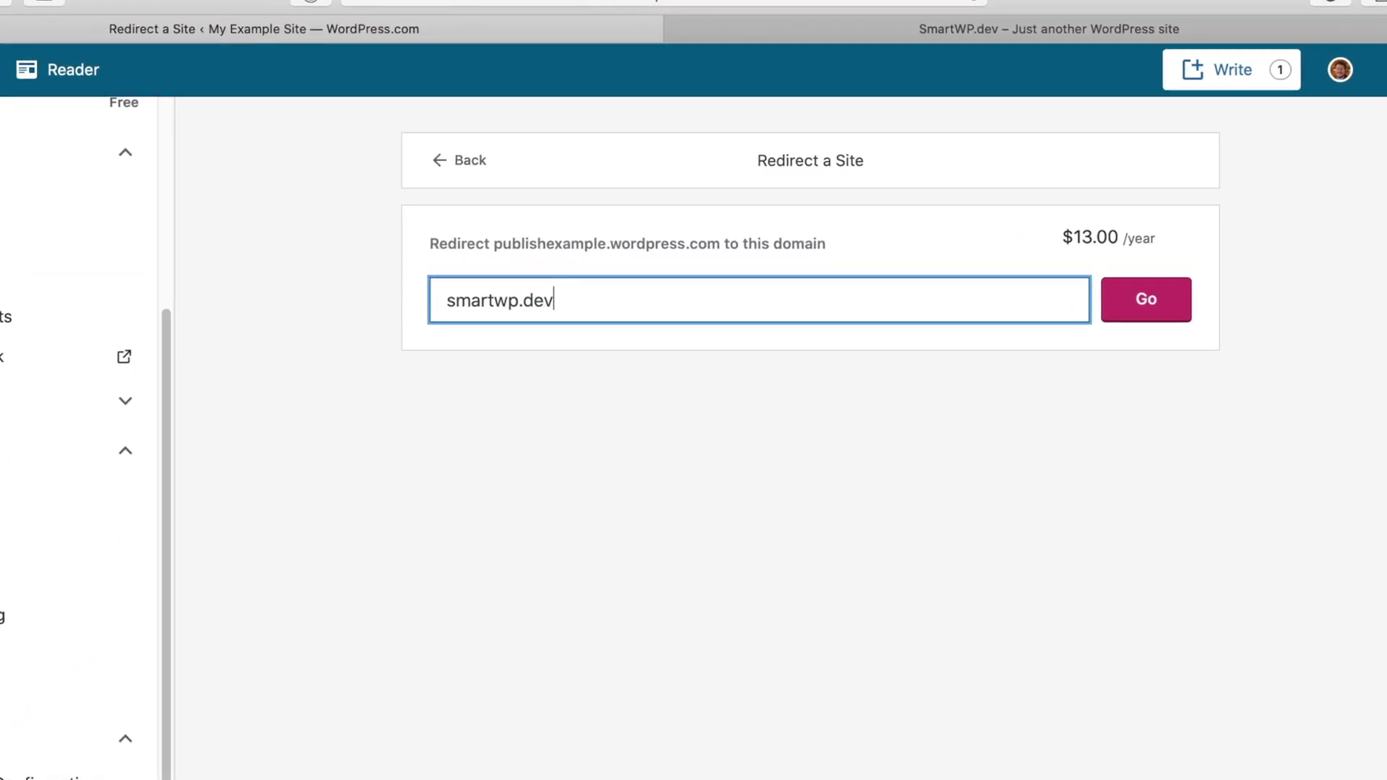
left_click(706, 433)
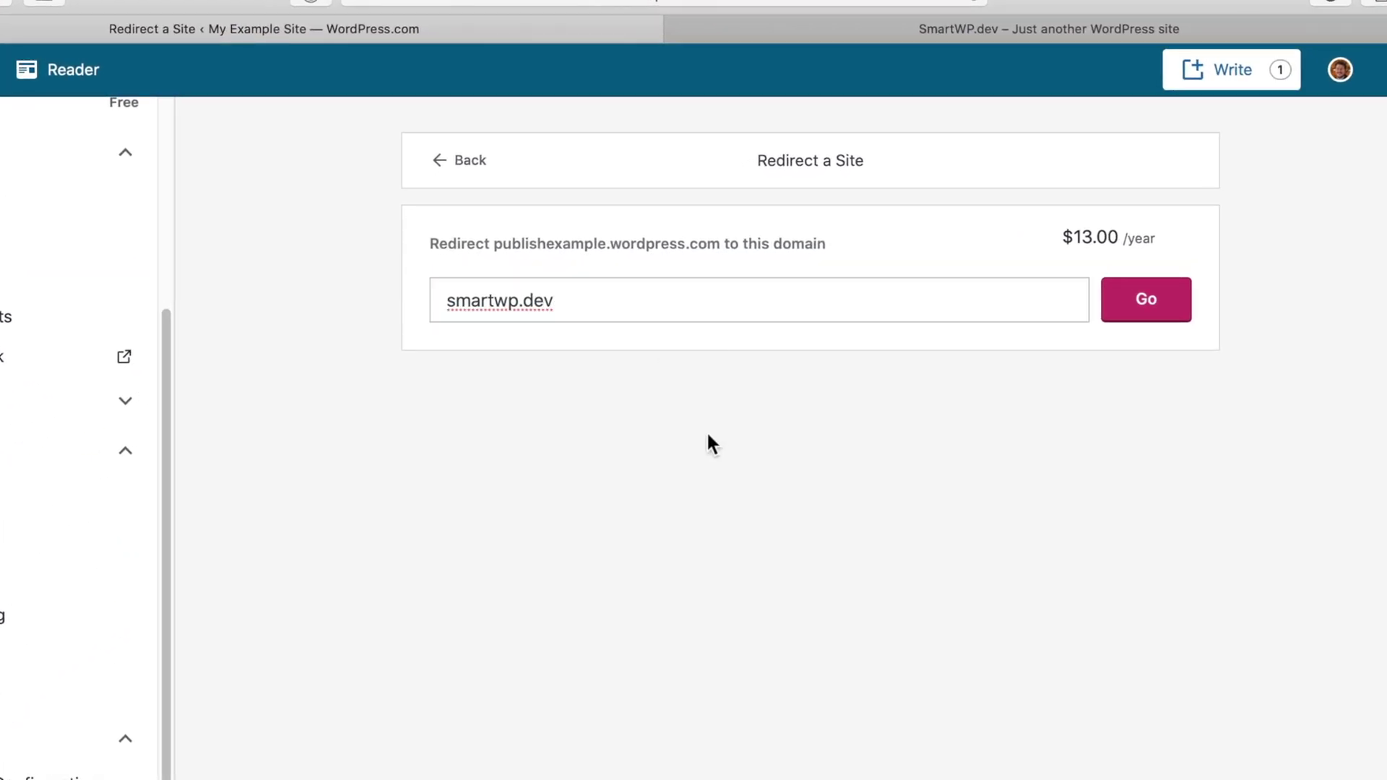